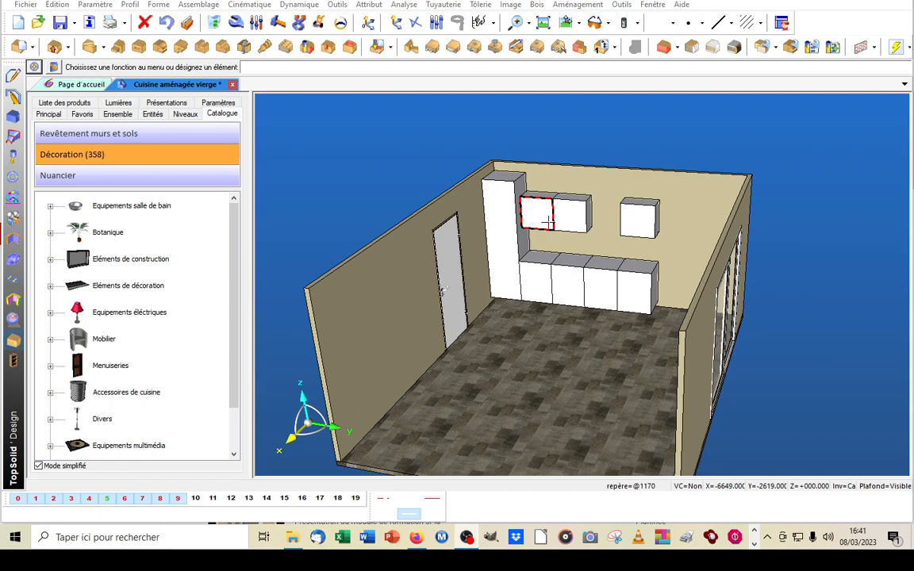
- Open the file "caisson #V=Fond#I=sans pied#R=NR.top" from C:\Missler\Config\LIB3D\CUISINE
{"action": "left_click", "coordinate": [39, 26]}
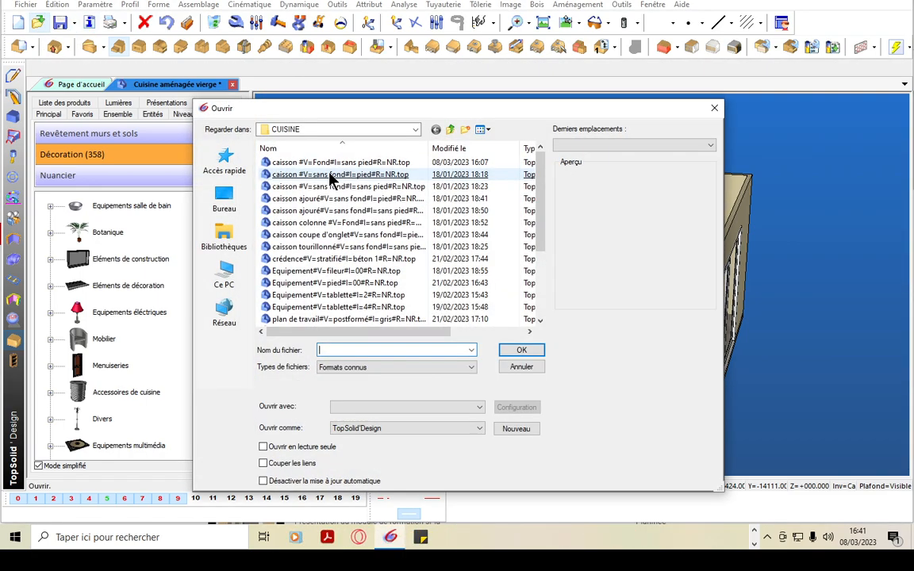
{"action": "left_click", "coordinate": [228, 277]}
{"action": "scroll", "coordinate": [270, 324], "scroll_direction": "down", "scroll_amount": 3}
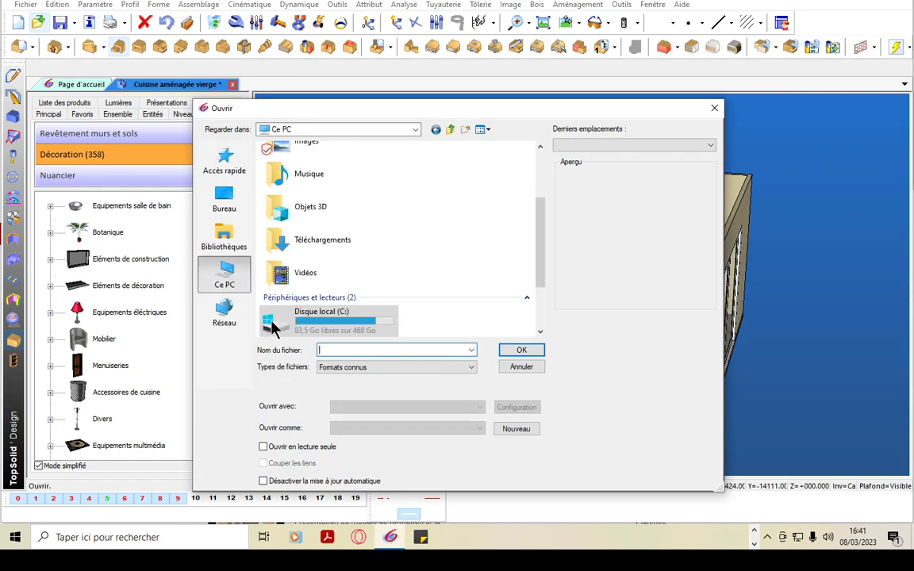
{"action": "double_click", "coordinate": [321, 321]}
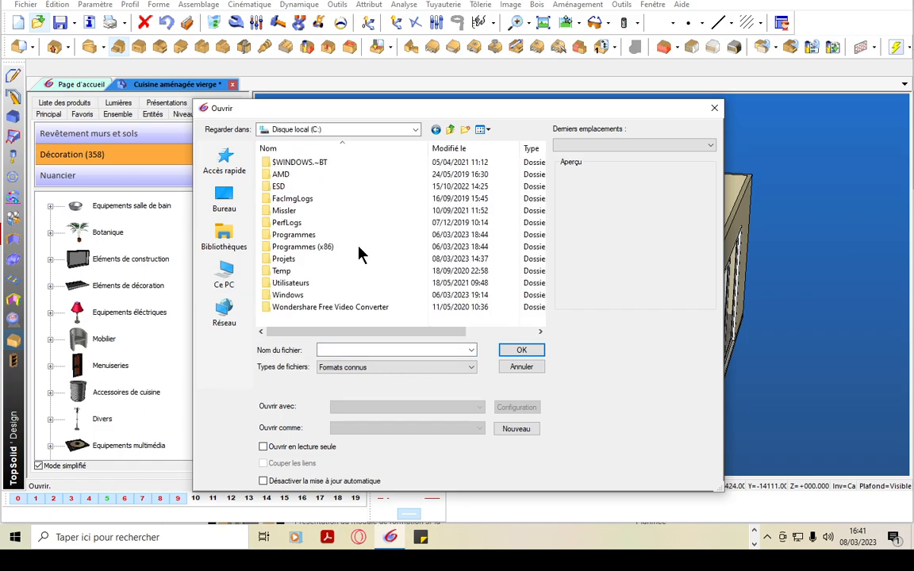
{"action": "double_click", "coordinate": [284, 211]}
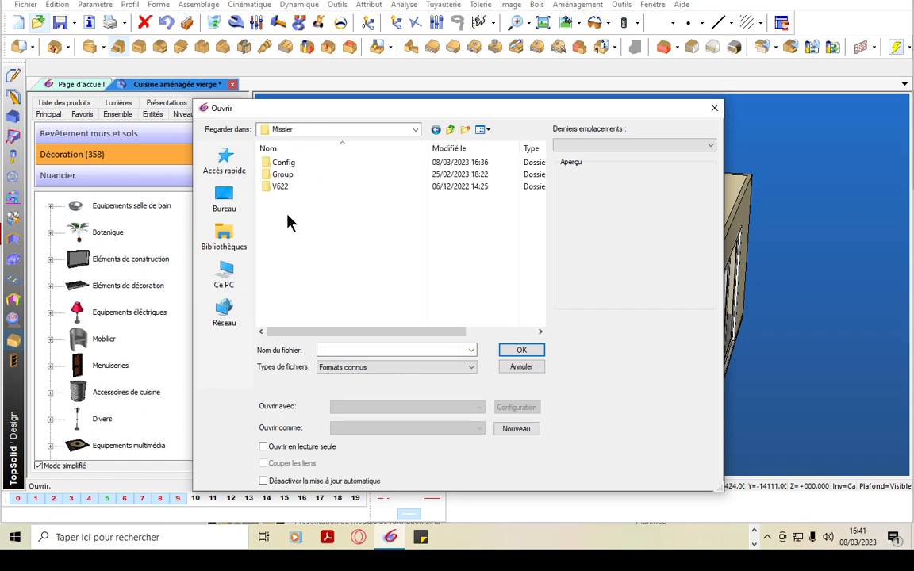
{"action": "double_click", "coordinate": [288, 166]}
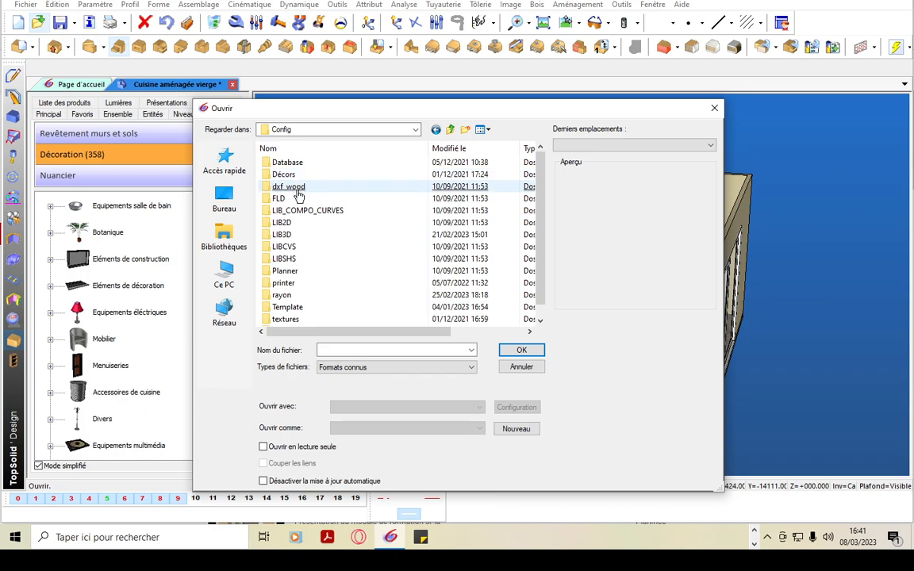
{"action": "double_click", "coordinate": [287, 236]}
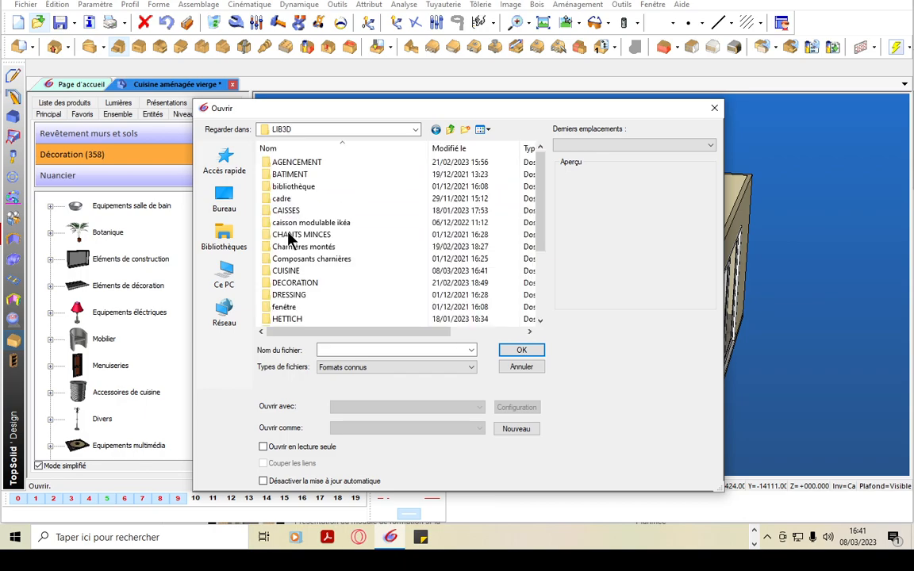
{"action": "left_click", "coordinate": [287, 271]}
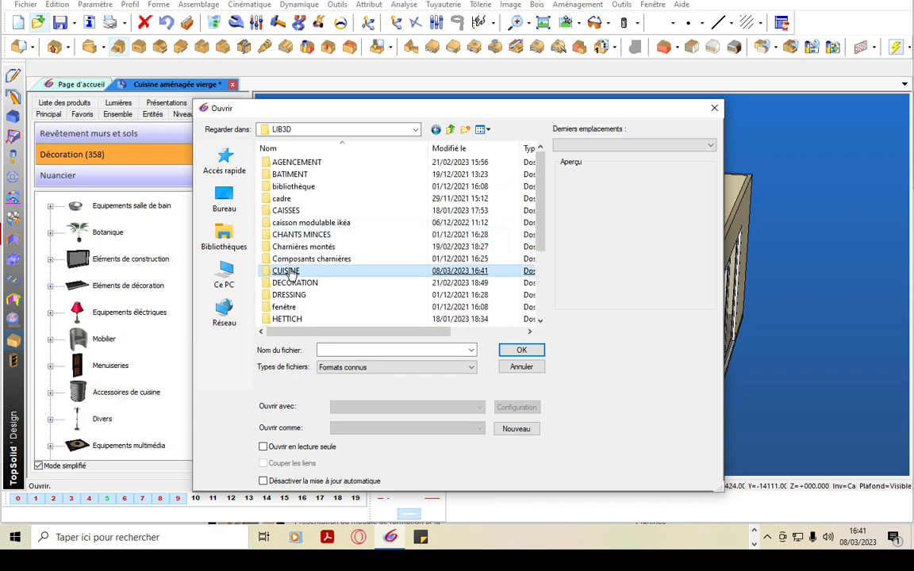
{"action": "double_click", "coordinate": [287, 272]}
{"action": "left_click", "coordinate": [324, 175]}
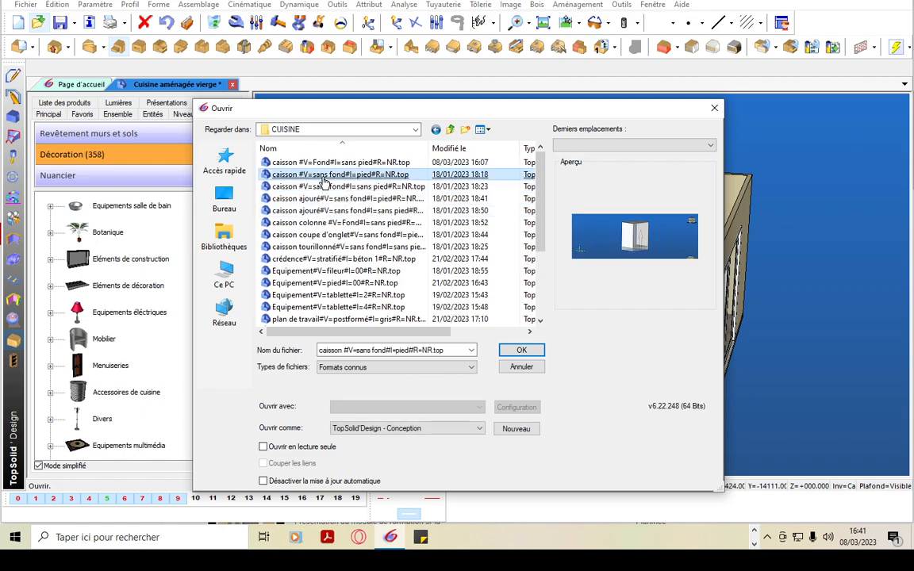
{"action": "left_click", "coordinate": [315, 163]}
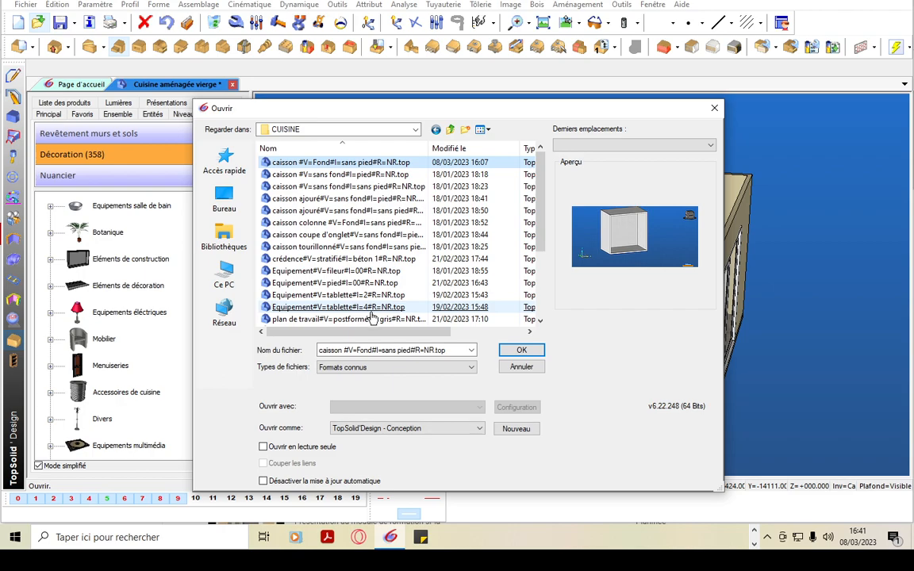
{"action": "key", "text": "Return"}
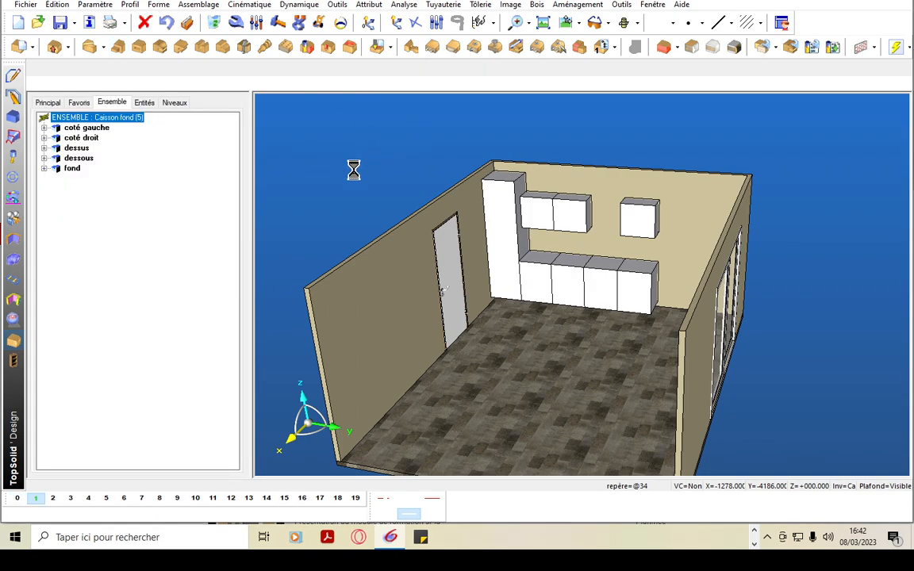
- Show level 0 and set the Z length of the cabinet's pilot block bp to 2000 mm
{"action": "middle_click_drag", "start_coordinate": [664, 417], "coordinate": [520, 247]}
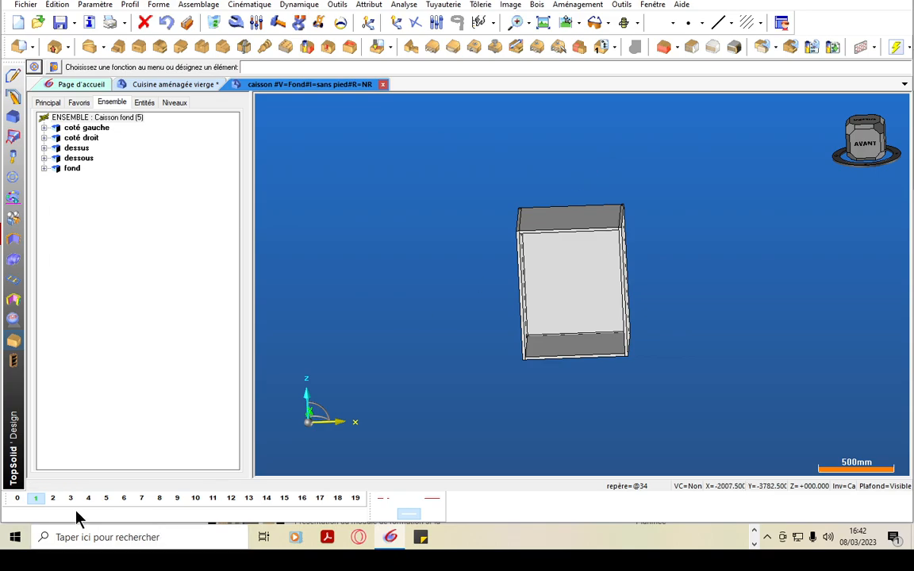
{"action": "left_click", "coordinate": [35, 497]}
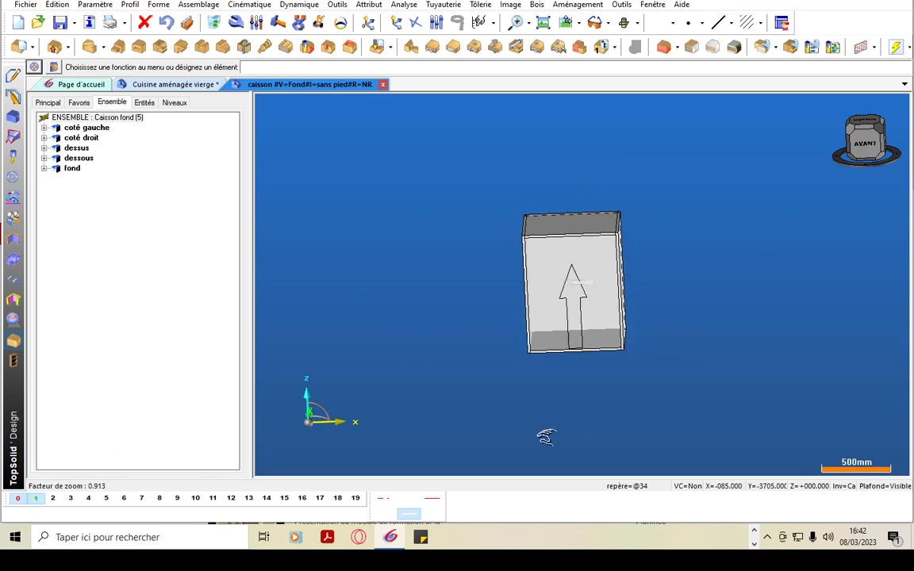
{"action": "middle_click_drag", "start_coordinate": [573, 425], "coordinate": [532, 431]}
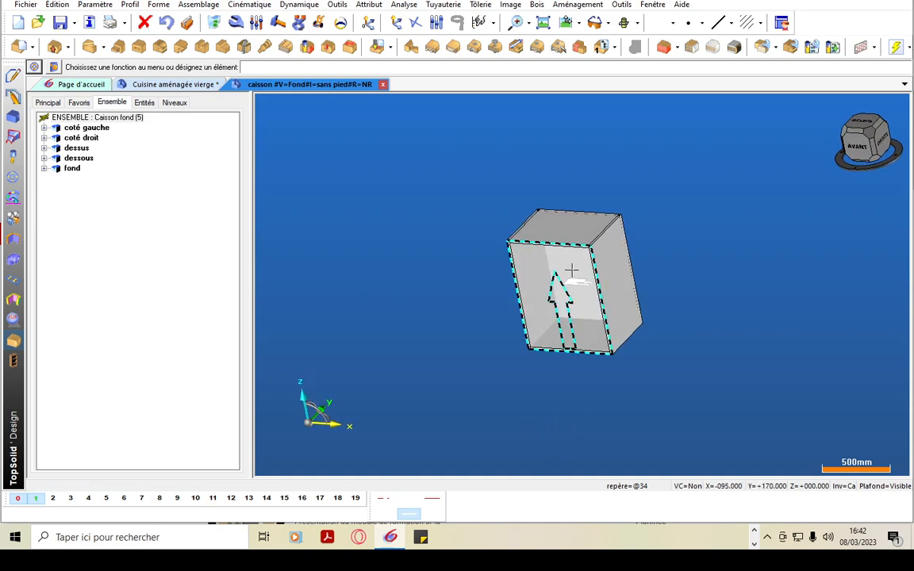
{"action": "right_click", "coordinate": [85, 206]}
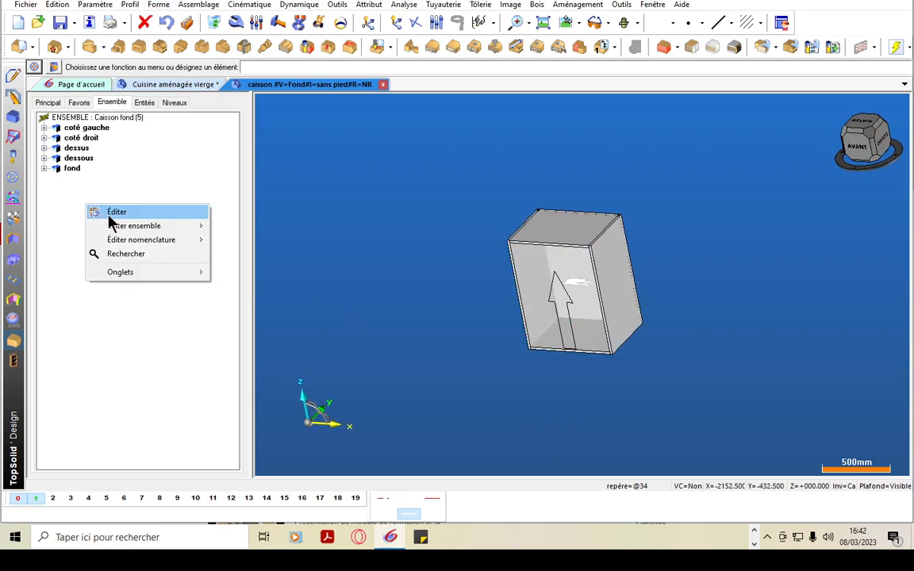
{"action": "left_click", "coordinate": [118, 212]}
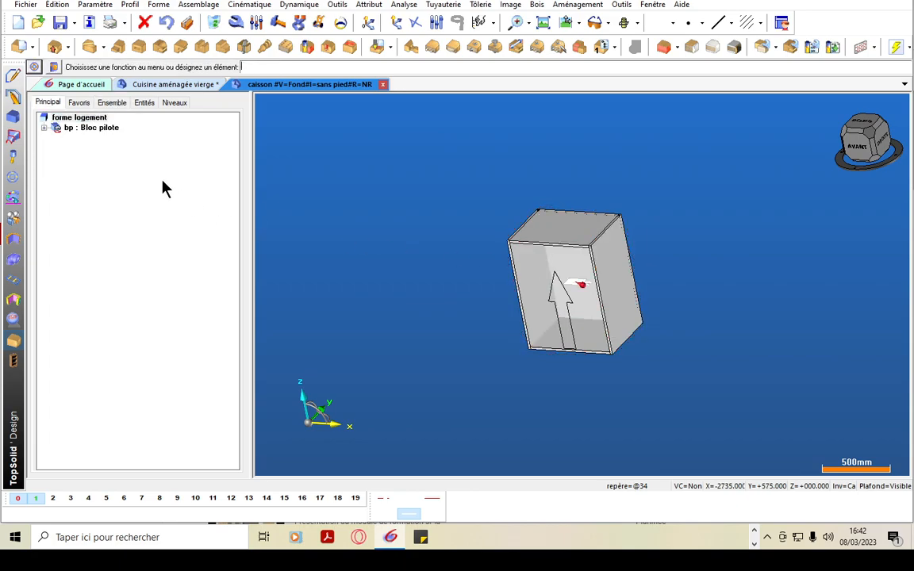
{"action": "left_click", "coordinate": [44, 128]}
{"action": "double_click", "coordinate": [149, 168]}
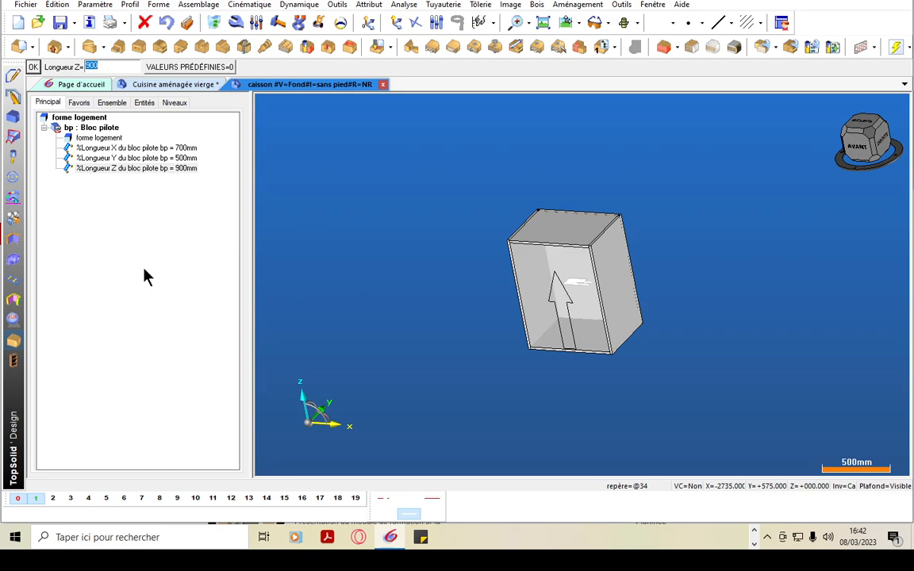
{"action": "type", "text": "20000"}
{"action": "key", "text": "BackSpace"}
{"action": "key", "text": "Return"}
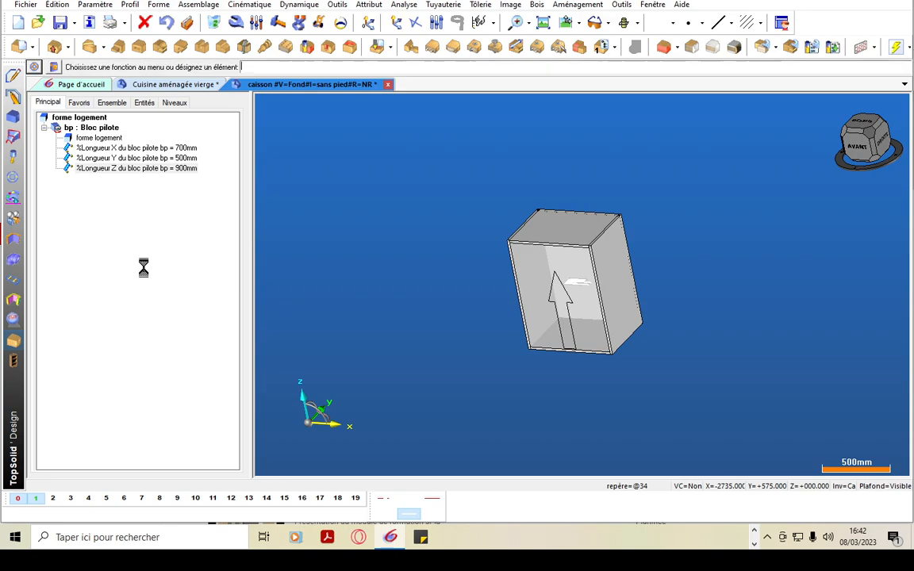
- List the cabinet's set of drivers (ENSEMBLE DE PILOTES) in the tree
{"action": "middle_click_drag", "start_coordinate": [407, 281], "coordinate": [523, 440]}
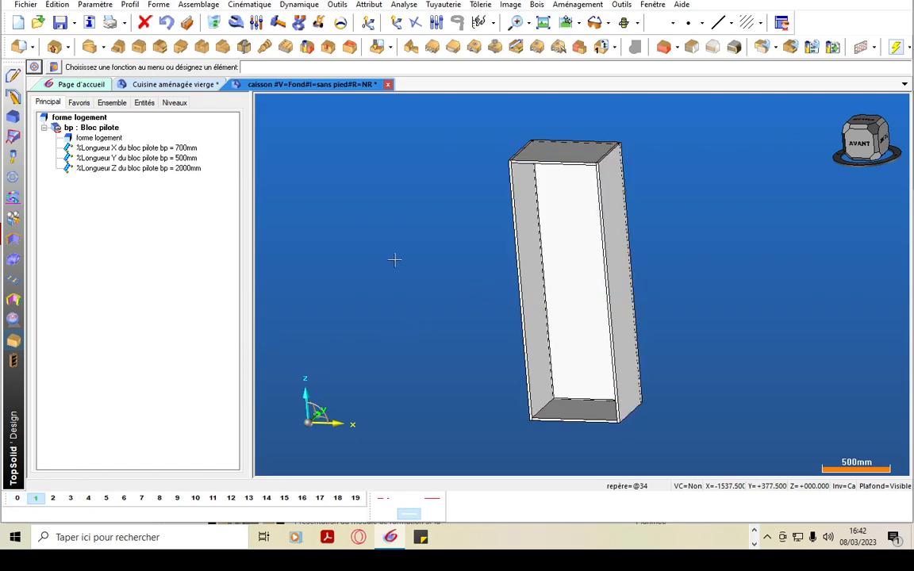
{"action": "left_click", "coordinate": [112, 103]}
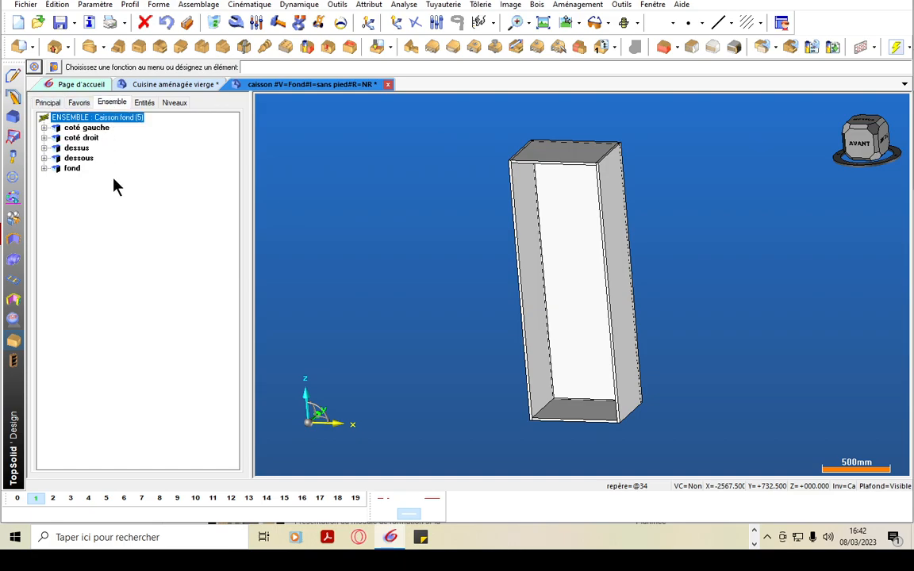
{"action": "right_click", "coordinate": [95, 192]}
{"action": "mouse_move", "coordinate": [135, 210]}
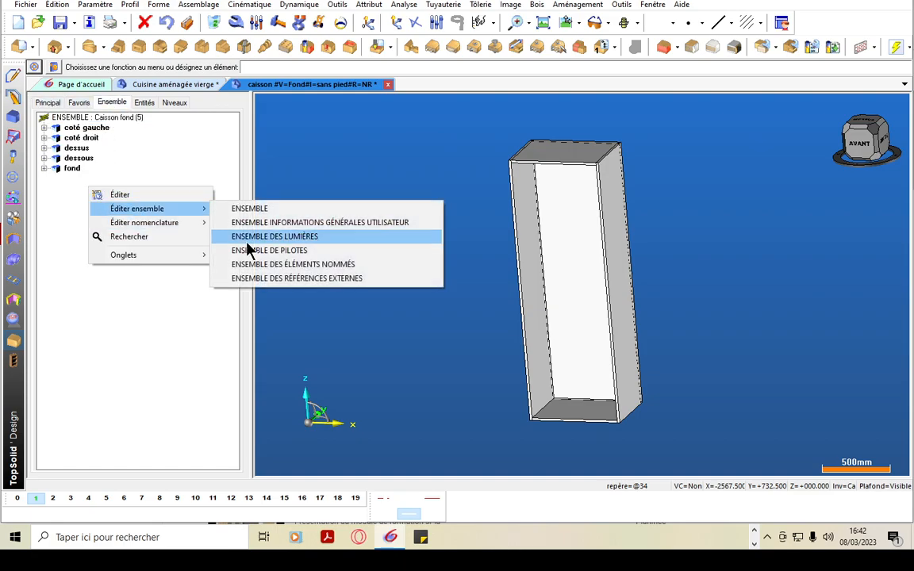
{"action": "left_click", "coordinate": [242, 250]}
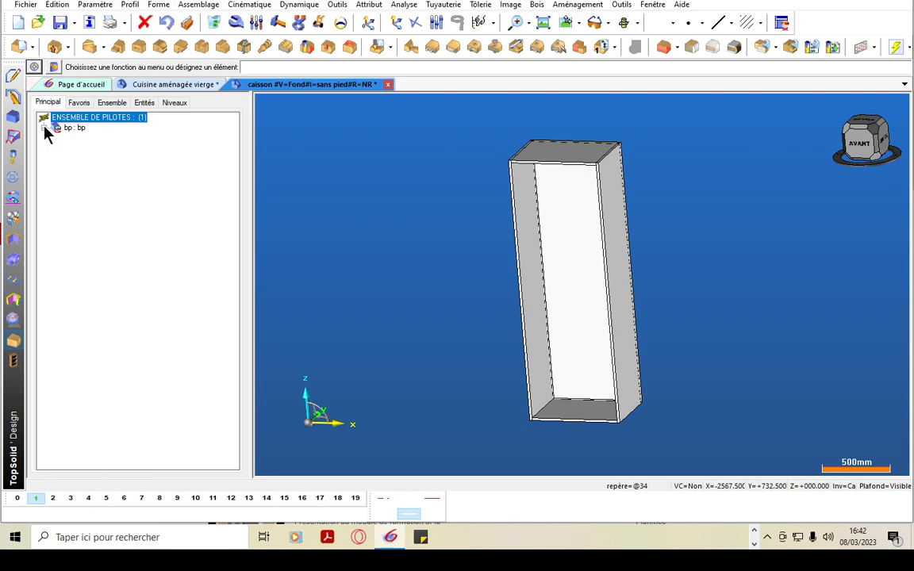
- Define the parameters epp, decp and epf as drivers by setting Pilote to Oui in the parameter list
{"action": "left_click", "coordinate": [93, 6]}
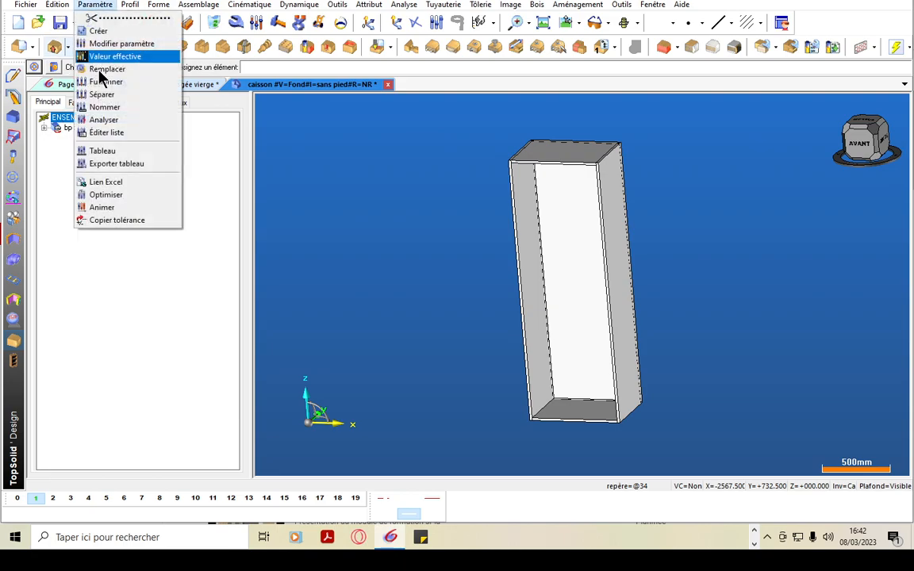
{"action": "left_click", "coordinate": [104, 134]}
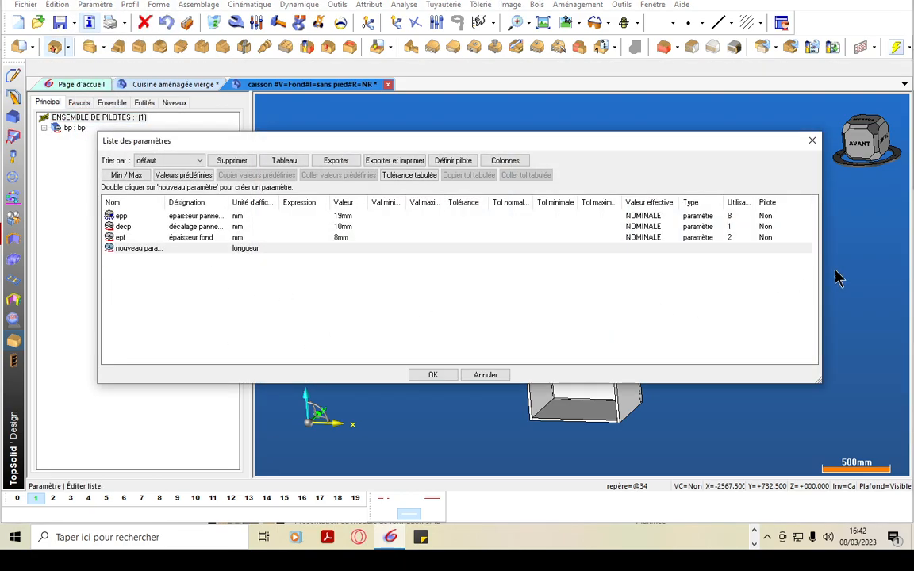
{"action": "double_click", "coordinate": [765, 215]}
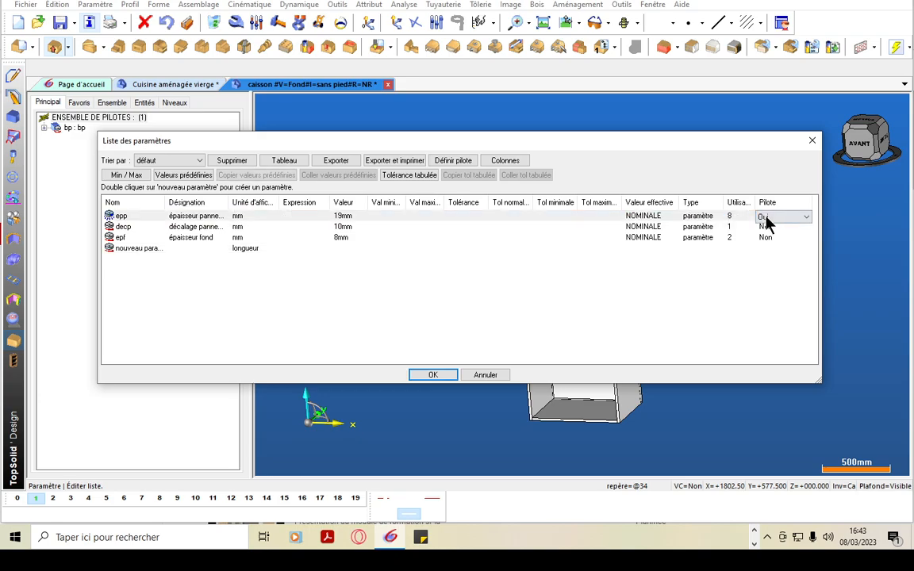
{"action": "double_click", "coordinate": [765, 227]}
{"action": "left_click", "coordinate": [767, 239]}
{"action": "double_click", "coordinate": [767, 238]}
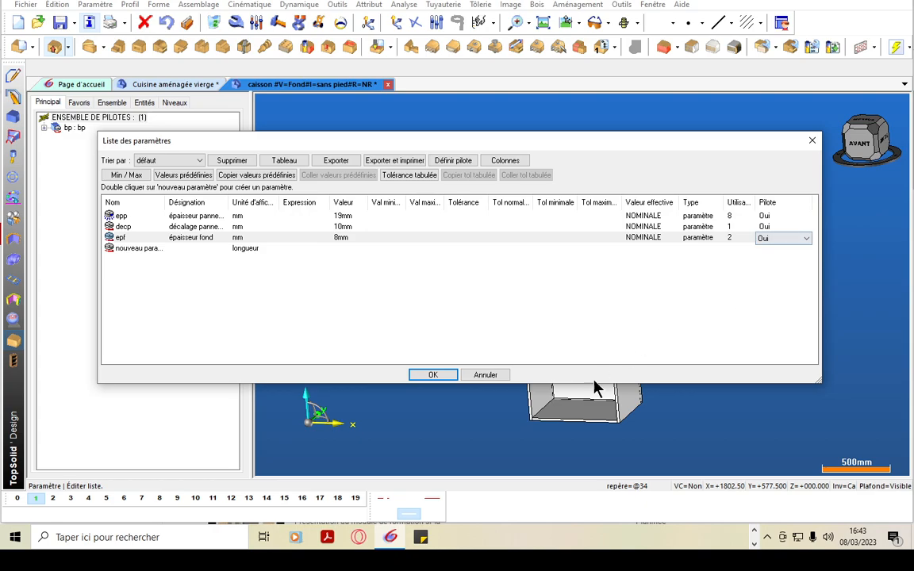
{"action": "left_click", "coordinate": [428, 375]}
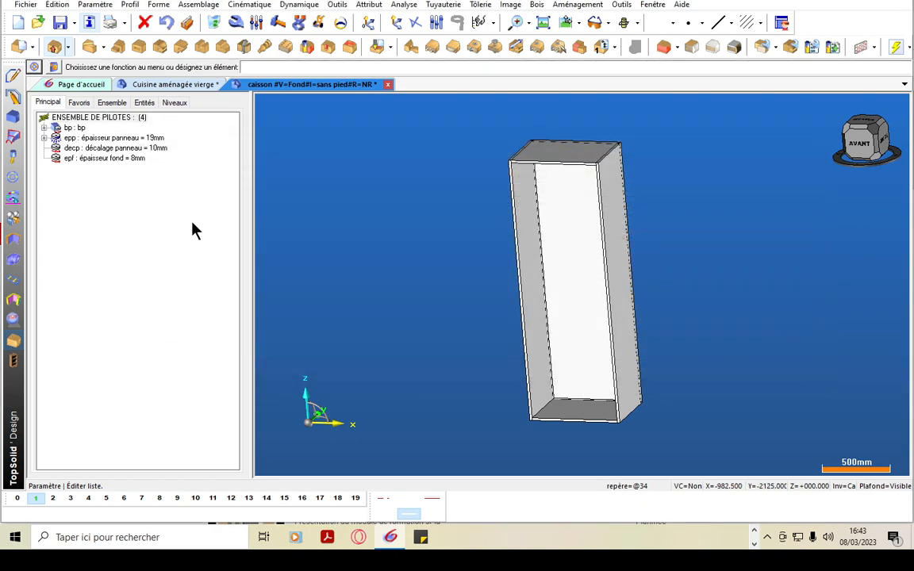
- Create a length parameter of 300 mm named hbr with the designation "hauteur bas rayon" and no on-screen text
{"action": "left_click_drag", "start_coordinate": [209, 228], "coordinate": [204, 226]}
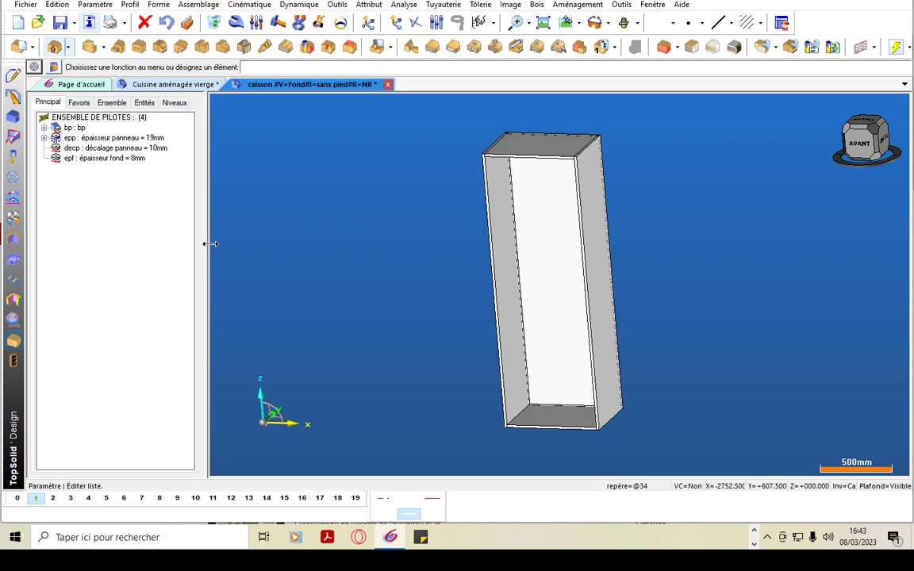
{"action": "left_click", "coordinate": [96, 8]}
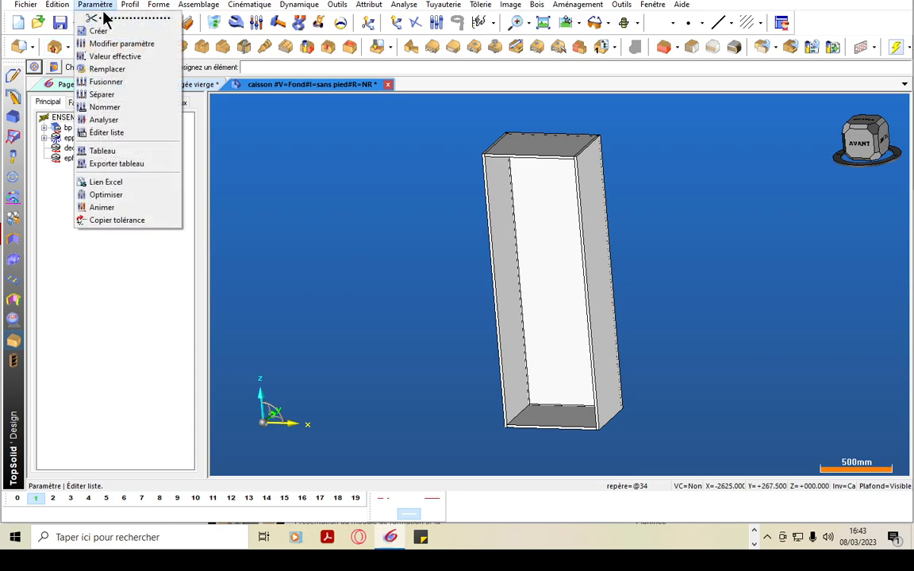
{"action": "left_click", "coordinate": [102, 30]}
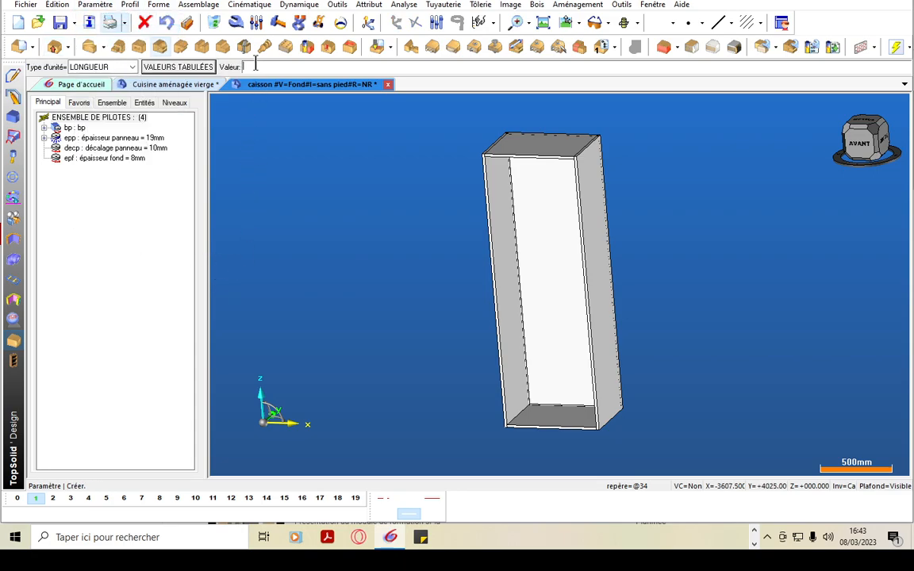
{"action": "type", "text": "300"}
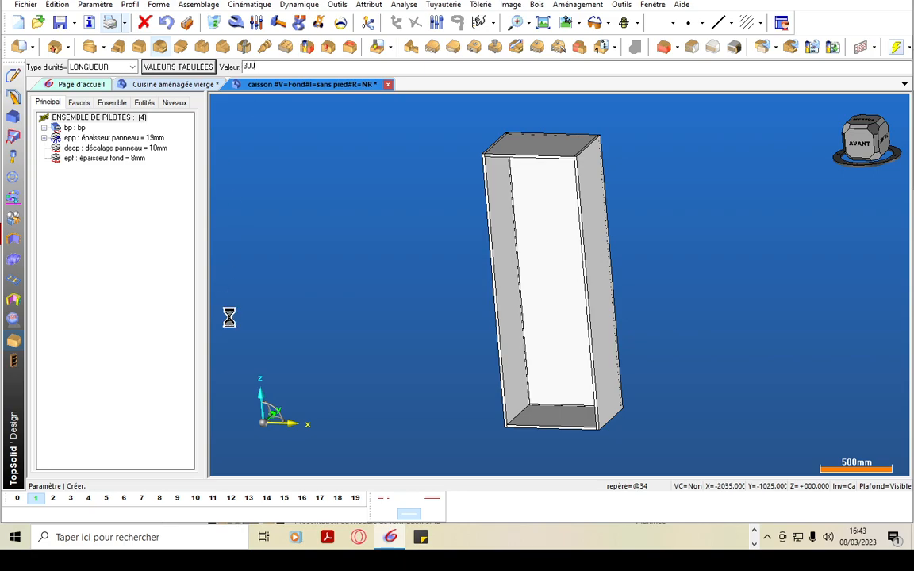
{"action": "key", "text": "Return"}
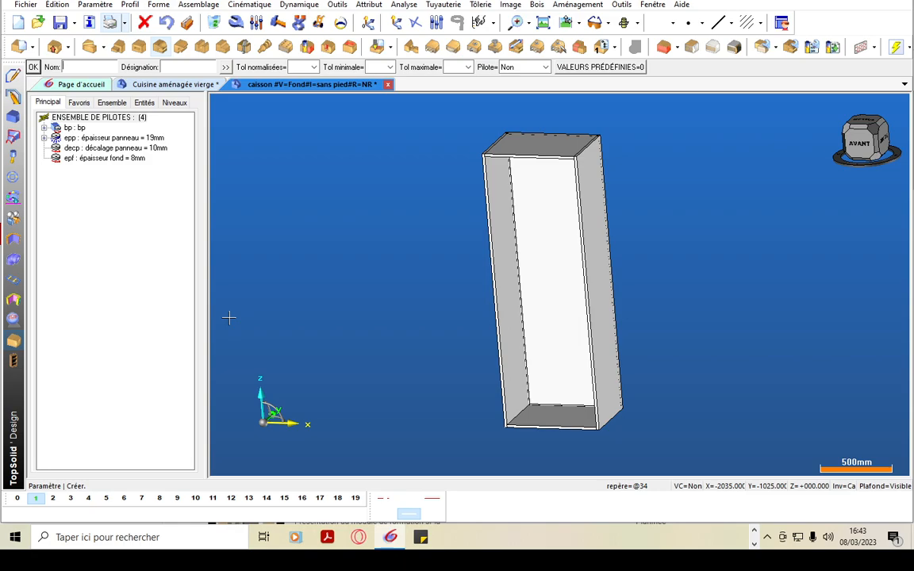
{"action": "type", "text": "H"}
{"action": "type", "text": "br"}
{"action": "left_click", "coordinate": [166, 67]}
{"action": "type", "text": "hauteur bas rayon"}
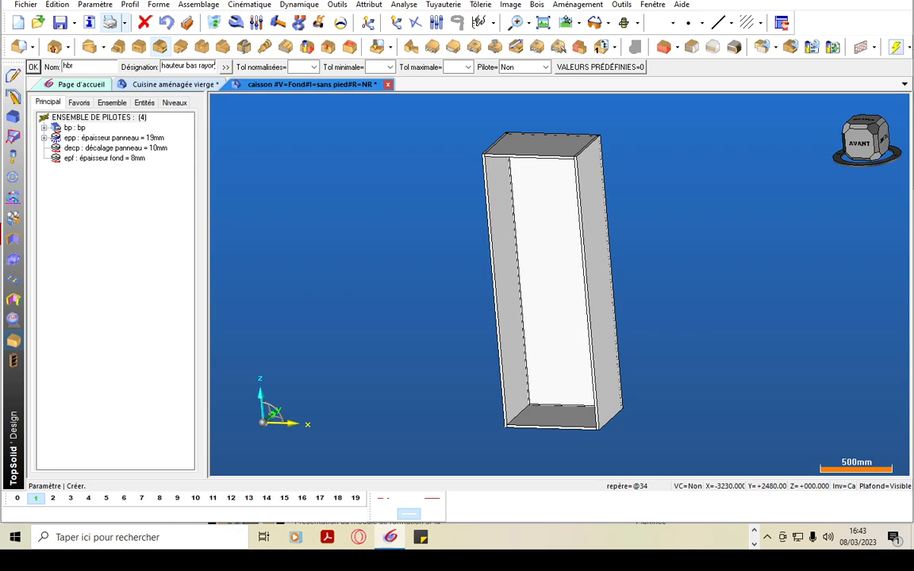
{"action": "left_click", "coordinate": [33, 68]}
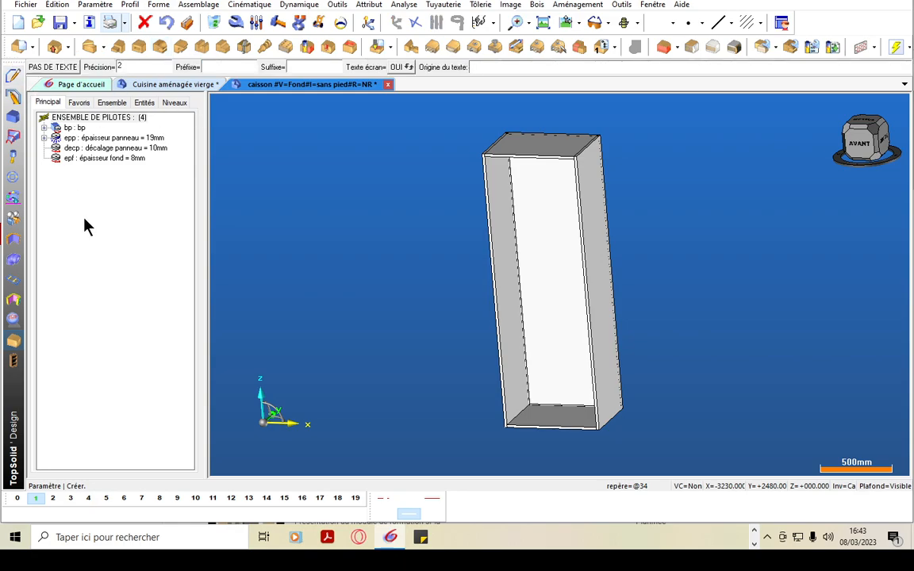
{"action": "left_click", "coordinate": [61, 66]}
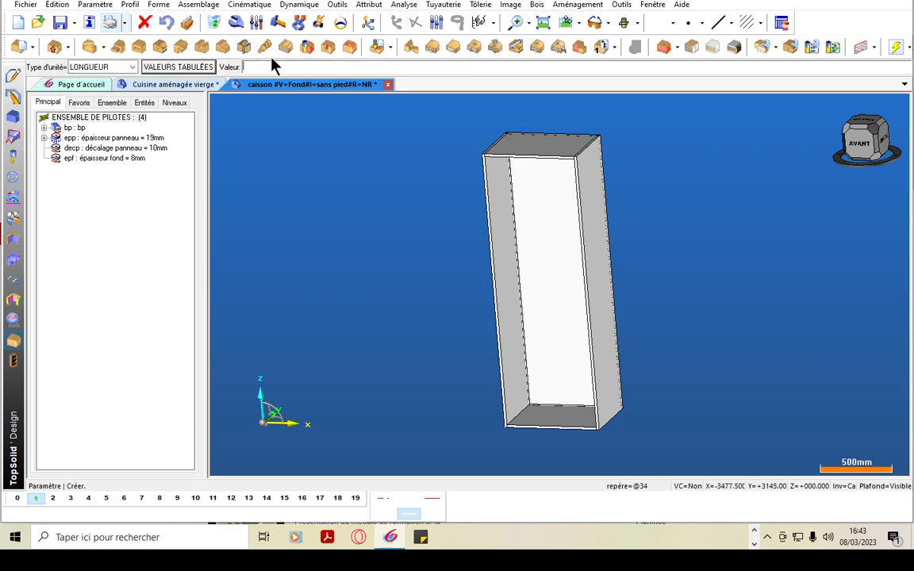
- Create a length parameter of 600 mm named hhr with the designation "hauteur haut rayon"
{"action": "type", "text": "600"}
{"action": "key", "text": "Return"}
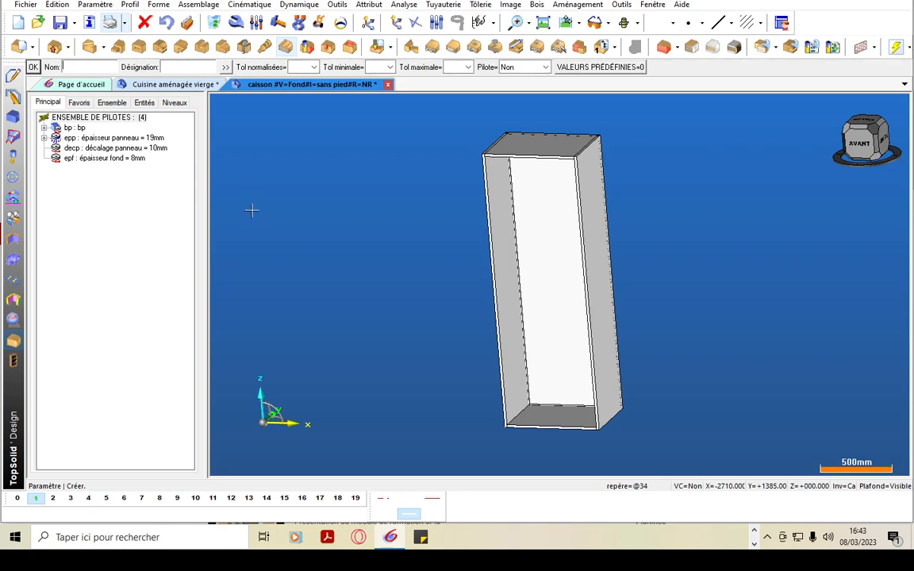
{"action": "type", "text": "hhr"}
{"action": "left_click", "coordinate": [172, 62]}
{"action": "type", "text": "hauteur haut r"}
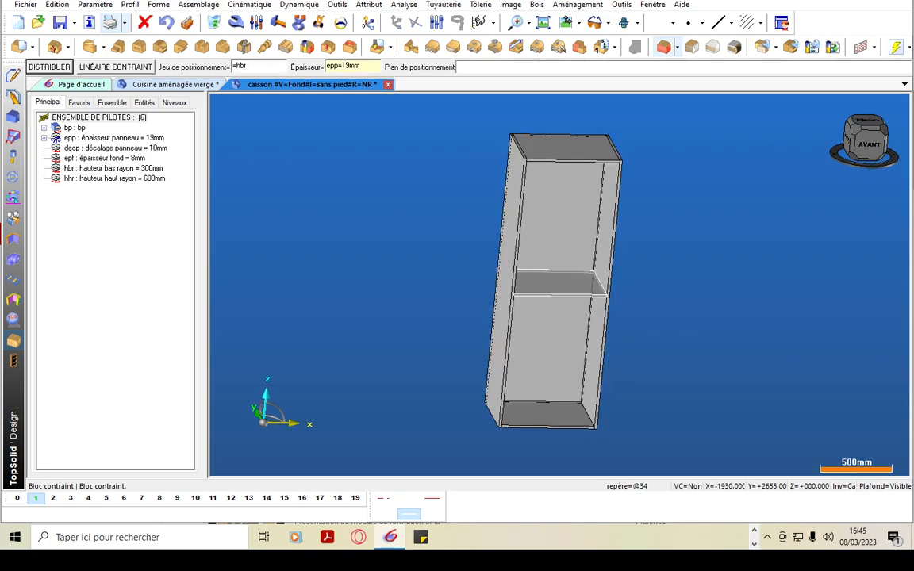
- Place the lower shelf, epp thick, at a positioning clearance of hbr above the bottom panel, inverting the offset direction upward
{"action": "key", "text": "Return"}
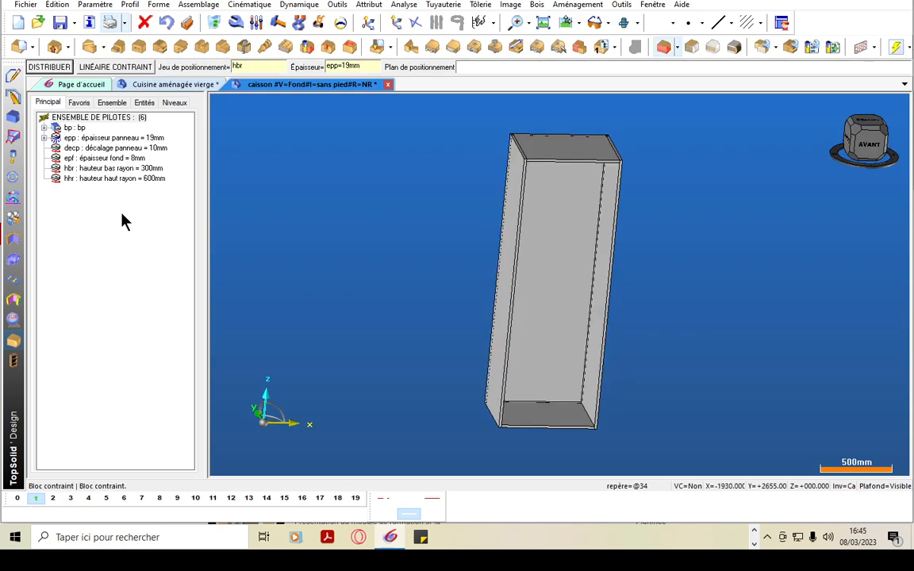
{"action": "left_click", "coordinate": [551, 410]}
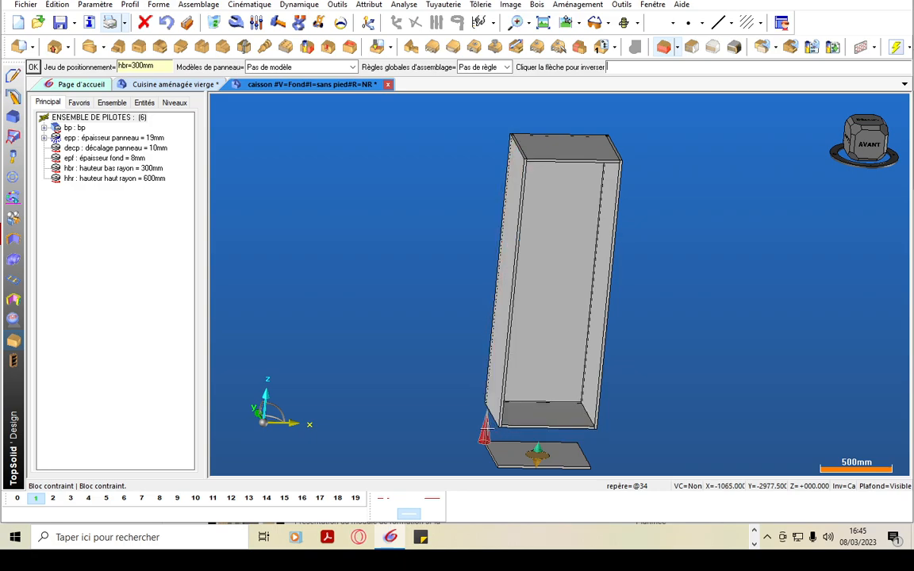
{"action": "left_click", "coordinate": [484, 430]}
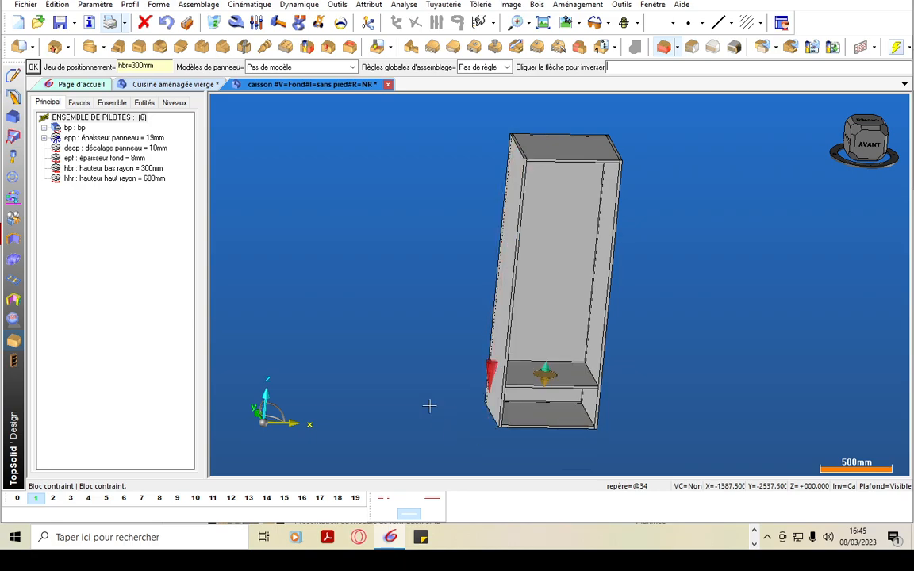
{"action": "middle_click_drag", "start_coordinate": [422, 398], "coordinate": [387, 383]}
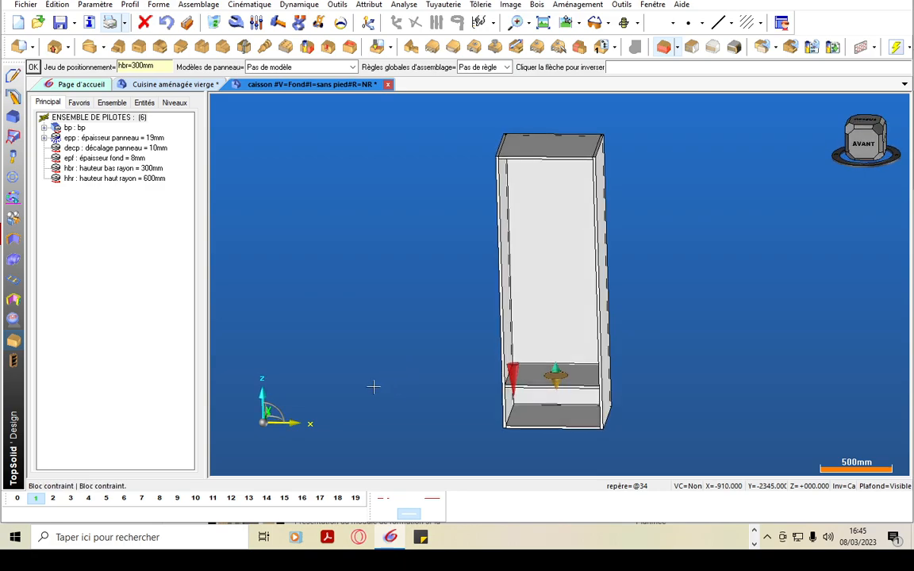
{"action": "left_click", "coordinate": [33, 66]}
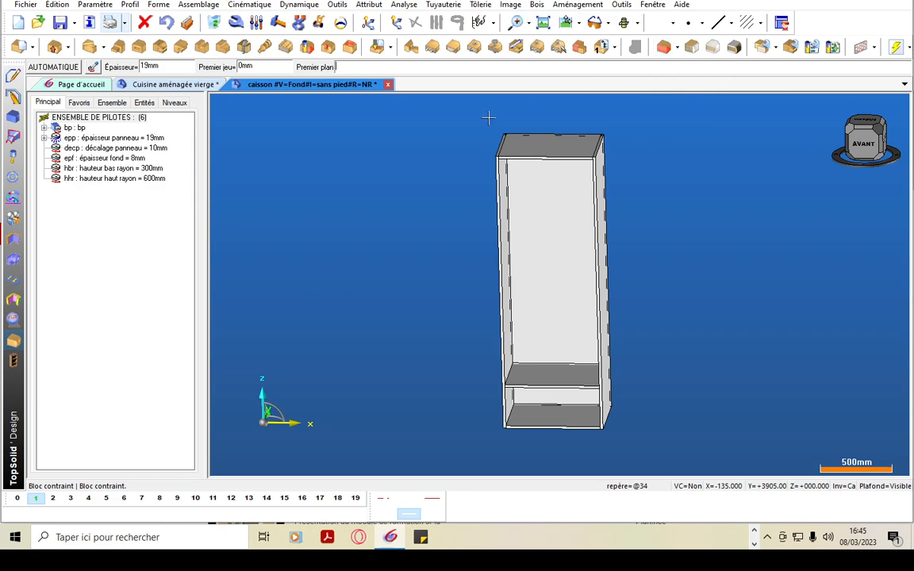
- Start a second constrained block of thickness epp, spanning between the two side panels and from the back panel to the front edge
{"action": "double_click", "coordinate": [165, 66]}
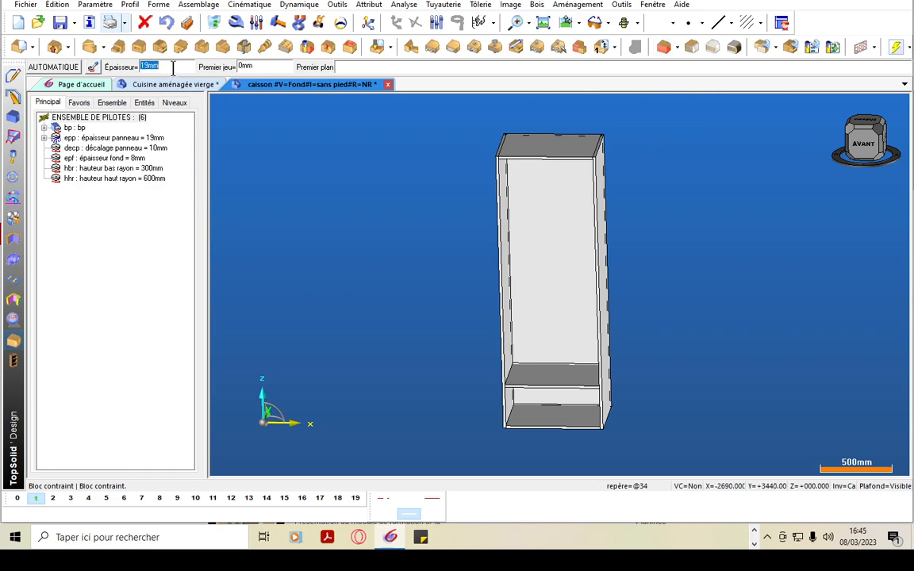
{"action": "type", "text": "epp"}
{"action": "key", "text": "Return"}
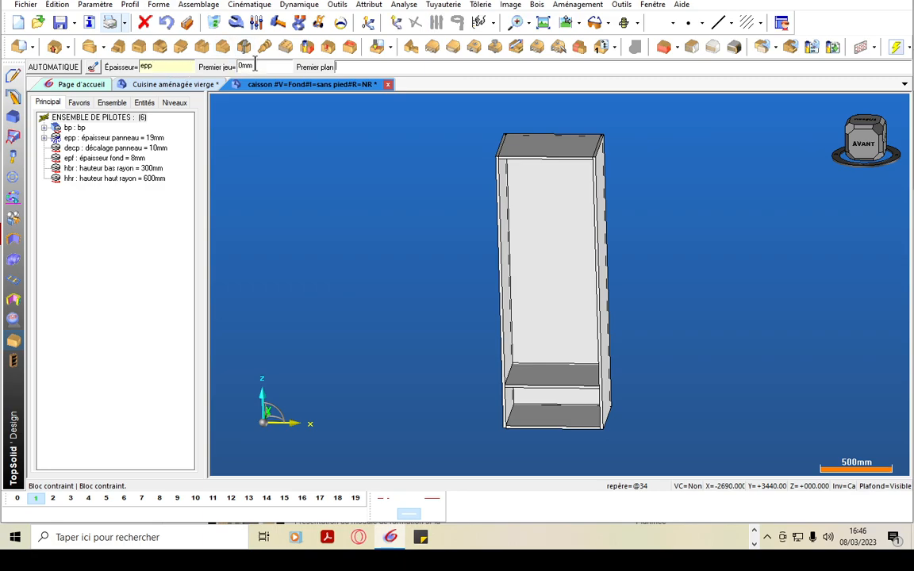
{"action": "middle_click_drag", "start_coordinate": [539, 277], "coordinate": [589, 326]}
{"action": "left_click", "coordinate": [513, 306]}
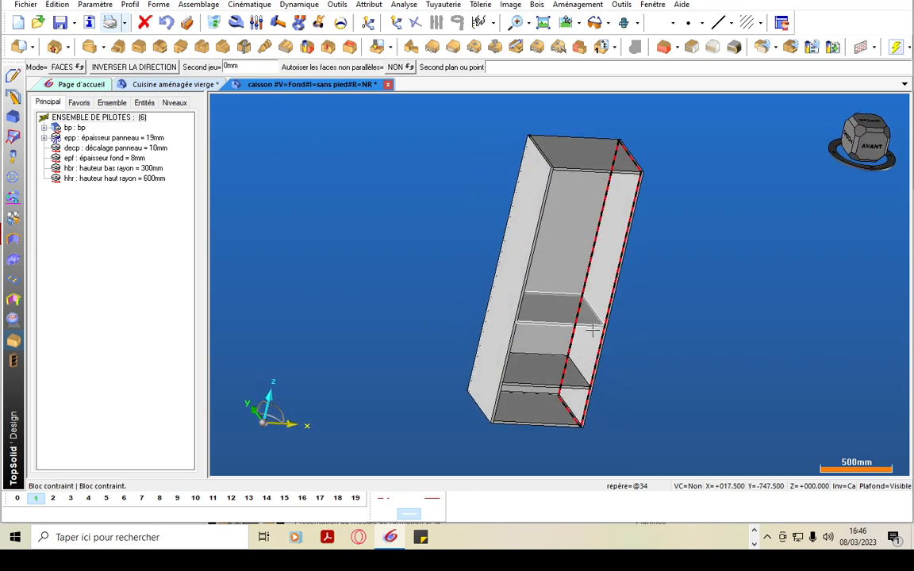
{"action": "left_click", "coordinate": [574, 278]}
{"action": "left_click", "coordinate": [574, 274]}
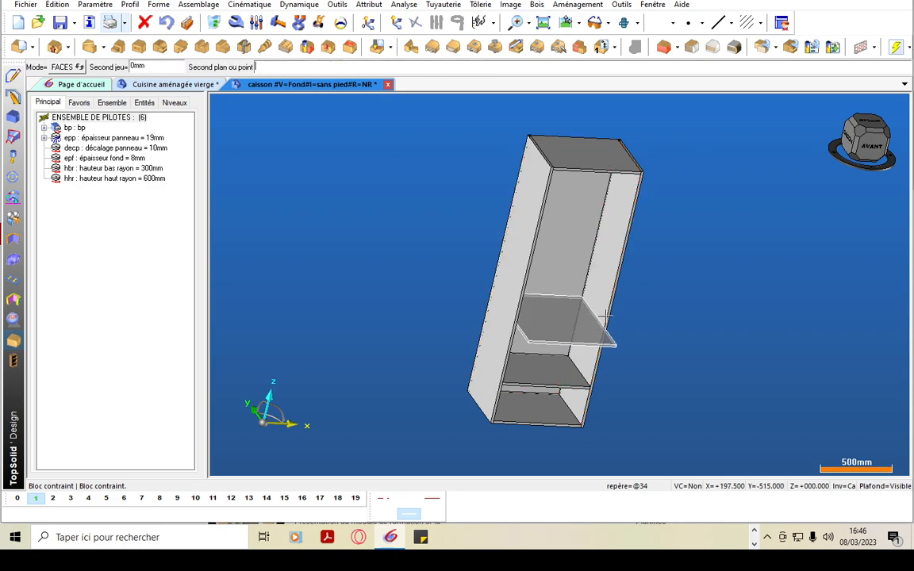
{"action": "left_click", "coordinate": [607, 321]}
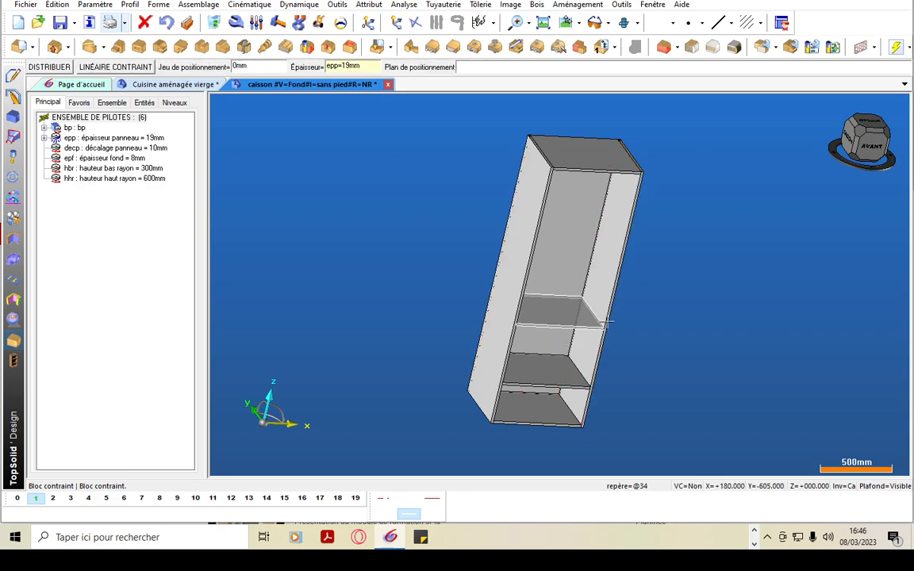
- Position the second shelf at a clearance of hhr from the lower shelf, inverting the offset direction upward, and create it
{"action": "left_click", "coordinate": [252, 65]}
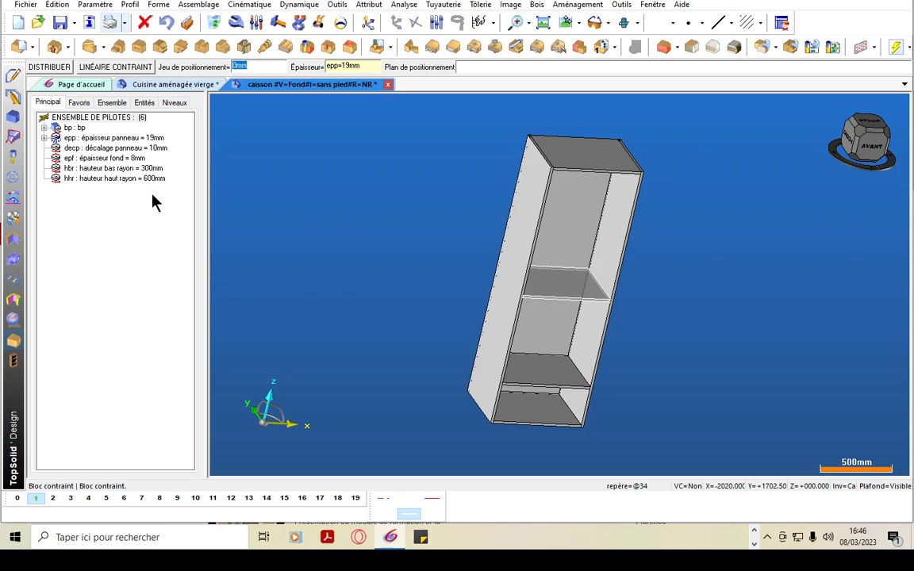
{"action": "type", "text": "-"}
{"action": "key", "text": "Return"}
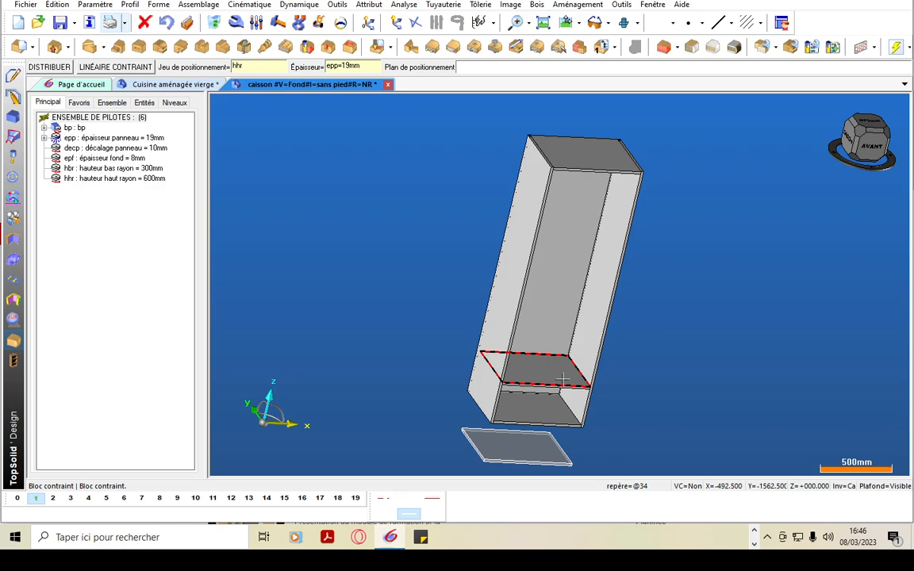
{"action": "left_click", "coordinate": [562, 381]}
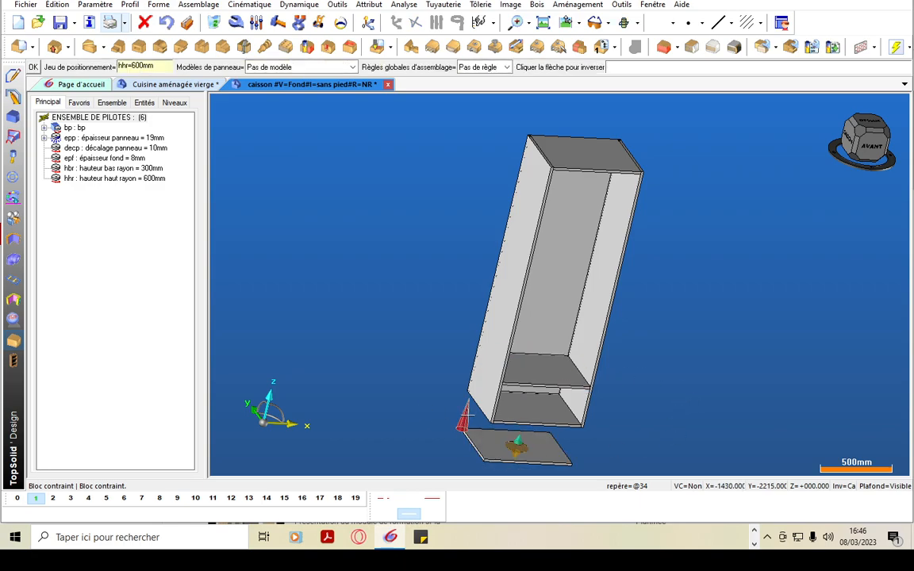
{"action": "middle_click_drag", "start_coordinate": [688, 428], "coordinate": [621, 403]}
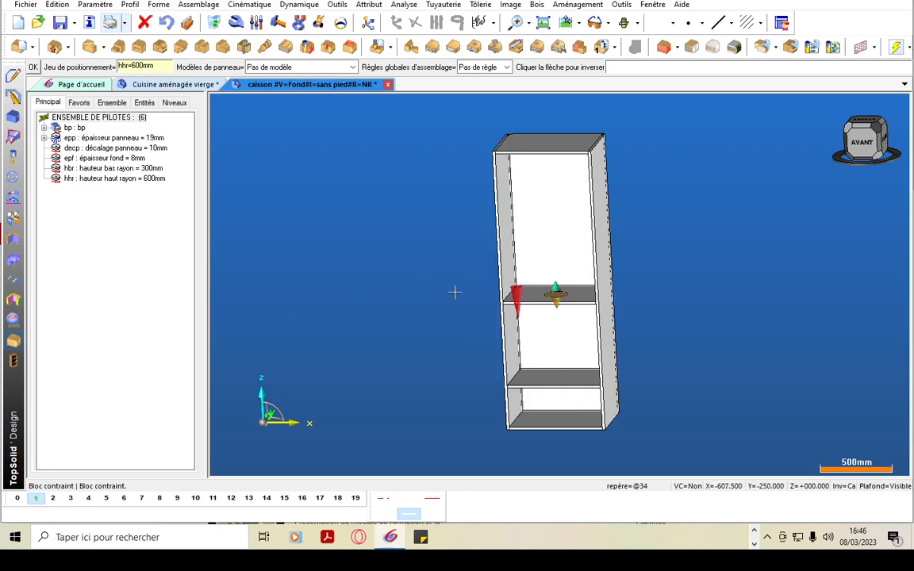
{"action": "left_click", "coordinate": [33, 68]}
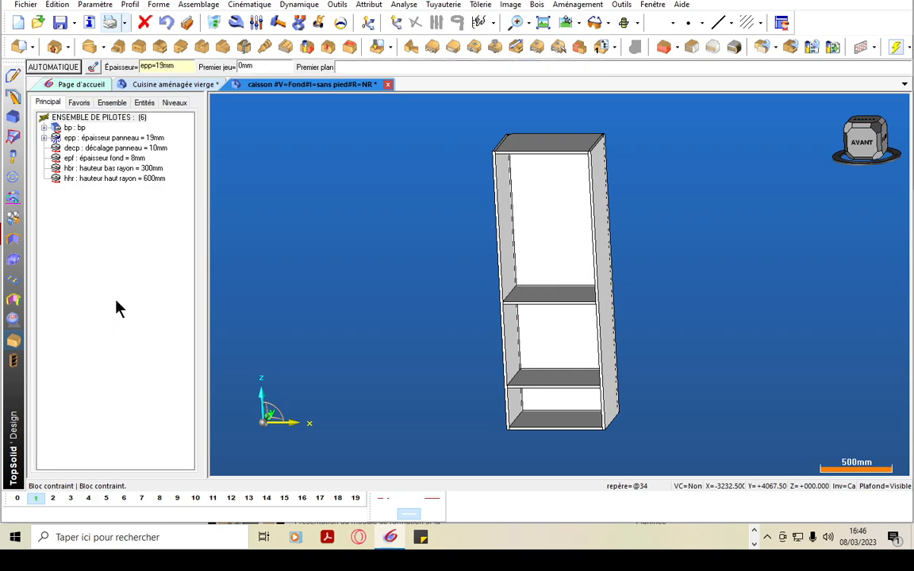
- Set the lower shelf height parameter hbr to 50 mm
{"action": "left_click", "coordinate": [147, 168]}
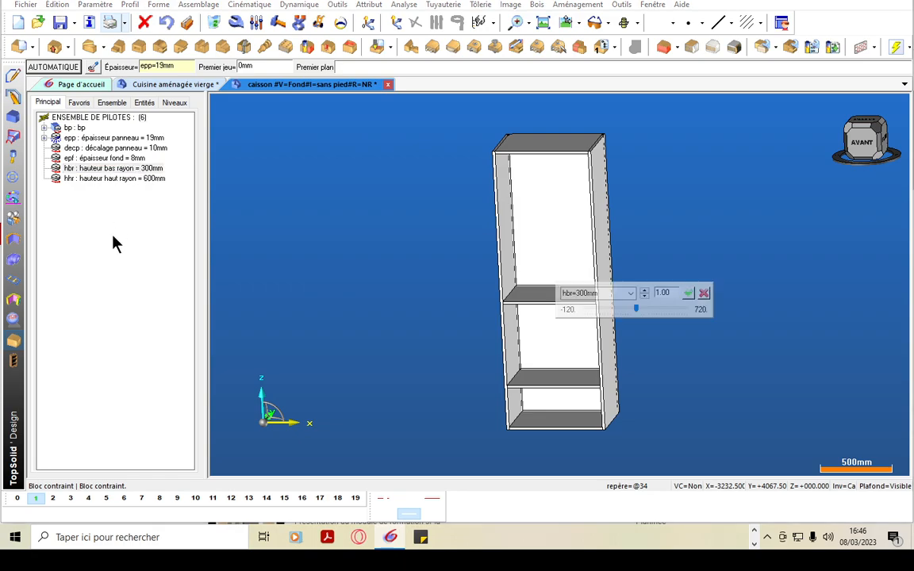
{"action": "type", "text": "50mm"}
{"action": "key", "text": "Return"}
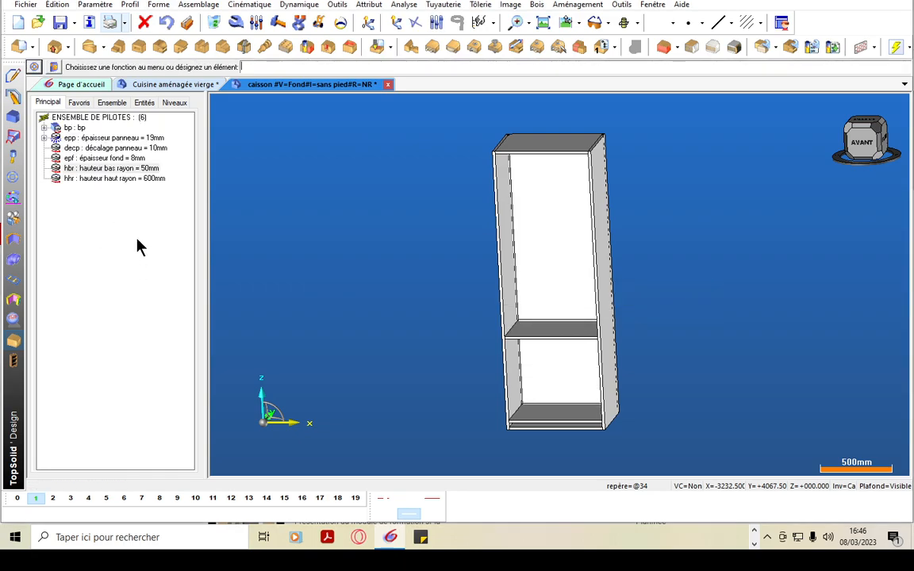
- Set the parameter hbr, "hauteur bas rayon", to 500 mm
{"action": "left_click", "coordinate": [150, 169]}
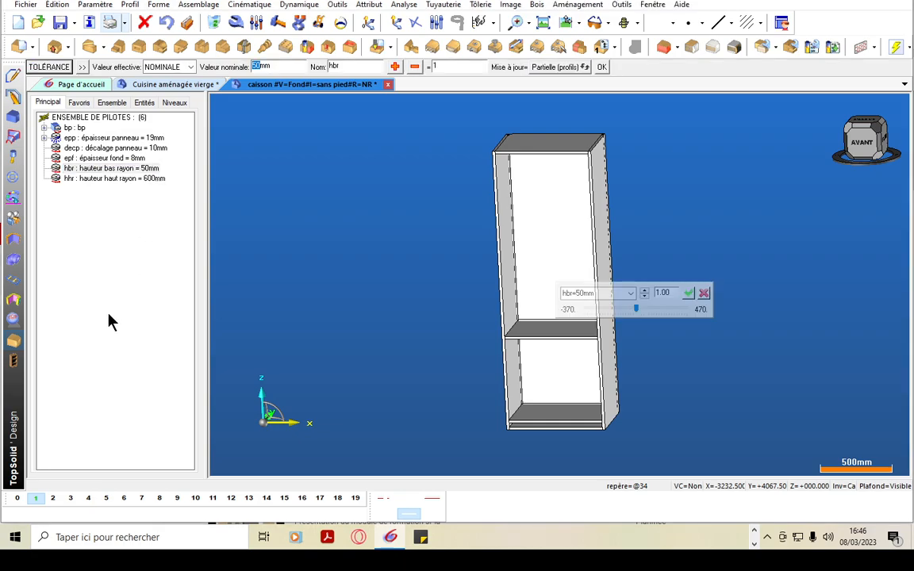
{"action": "type", "text": "500"}
{"action": "key", "text": "Return"}
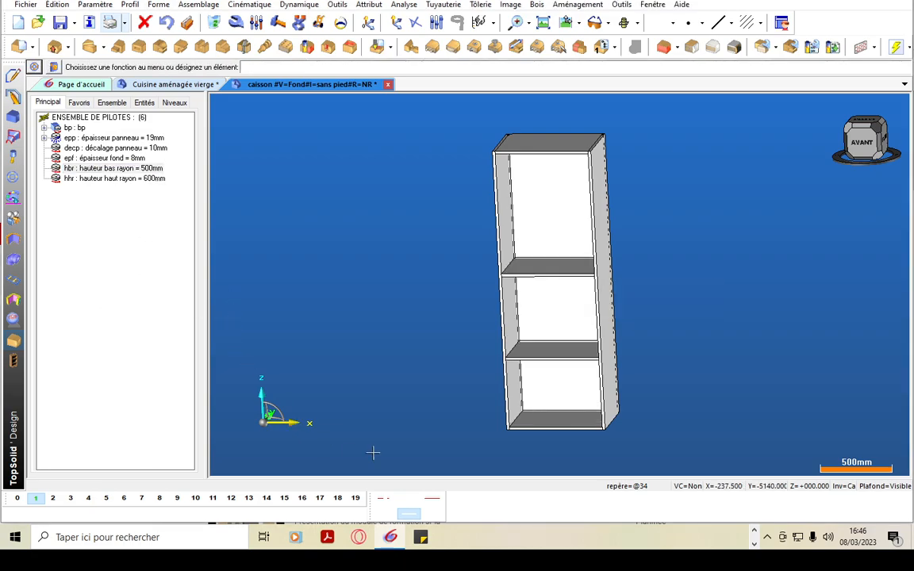
- Examine how the lower shelf fits between the side panels and inspect its positioning constraints with Modify, leaving them as they are
{"action": "middle_click_drag", "start_coordinate": [449, 426], "coordinate": [465, 382]}
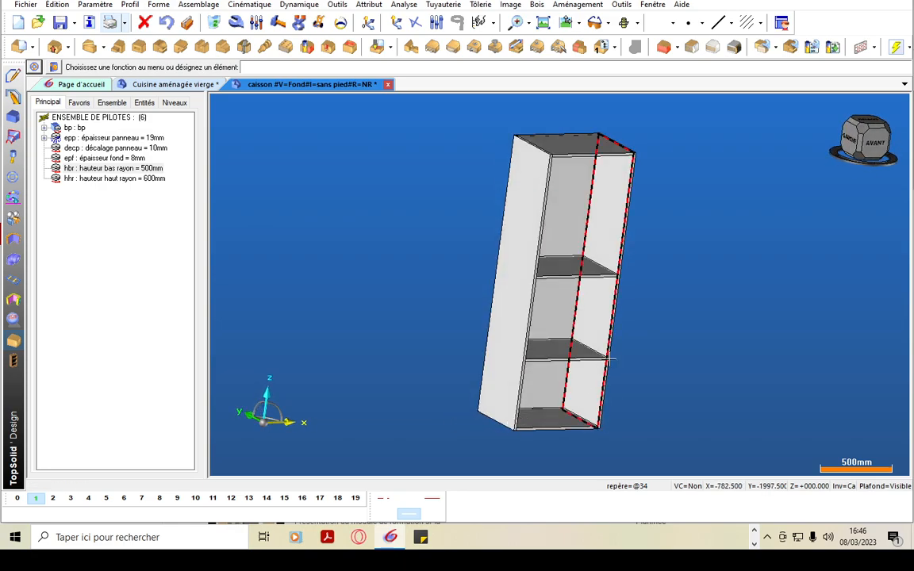
{"action": "scroll", "coordinate": [616, 367], "scroll_direction": "up", "scroll_amount": 3}
{"action": "scroll", "coordinate": [616, 367], "scroll_direction": "up", "scroll_amount": 2}
{"action": "scroll", "coordinate": [609, 361], "scroll_direction": "up", "scroll_amount": 2}
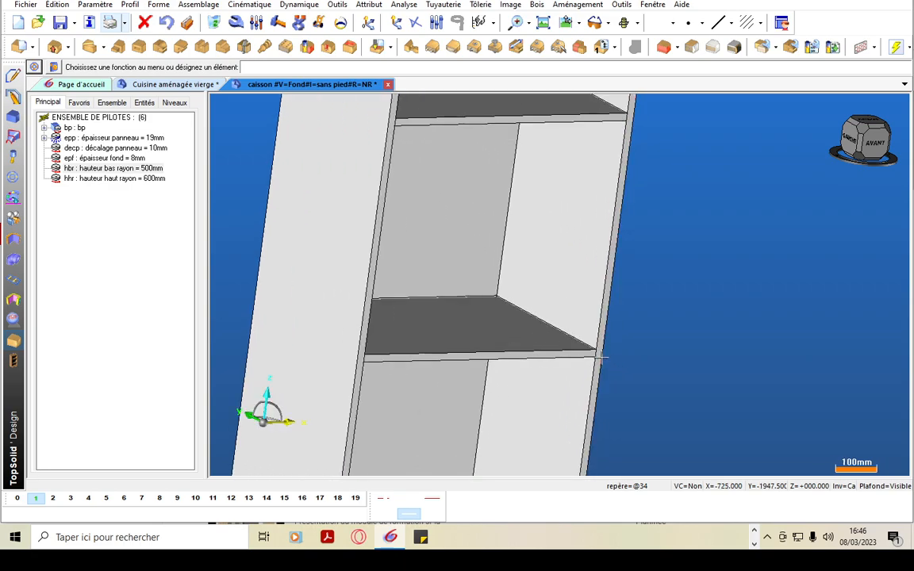
{"action": "scroll", "coordinate": [600, 361], "scroll_direction": "up", "scroll_amount": 2}
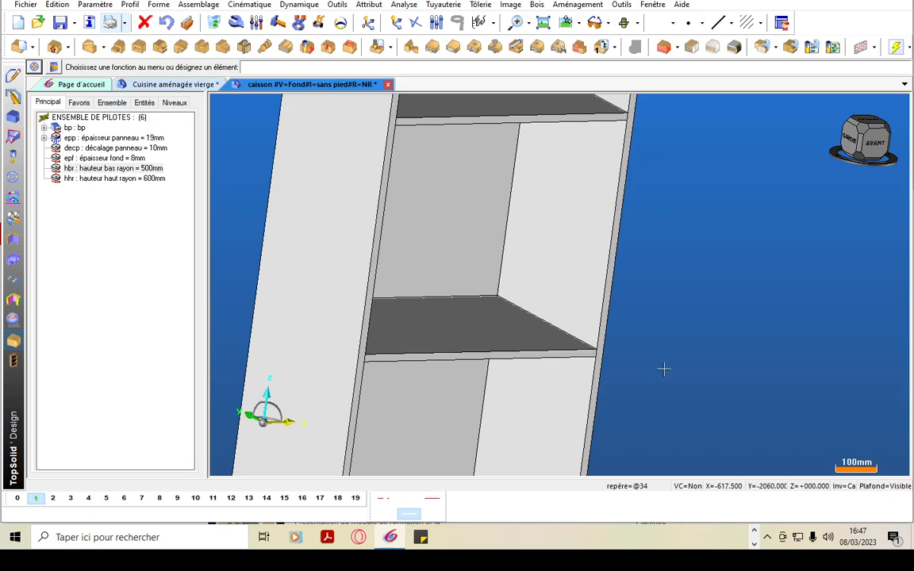
{"action": "left_click", "coordinate": [240, 24]}
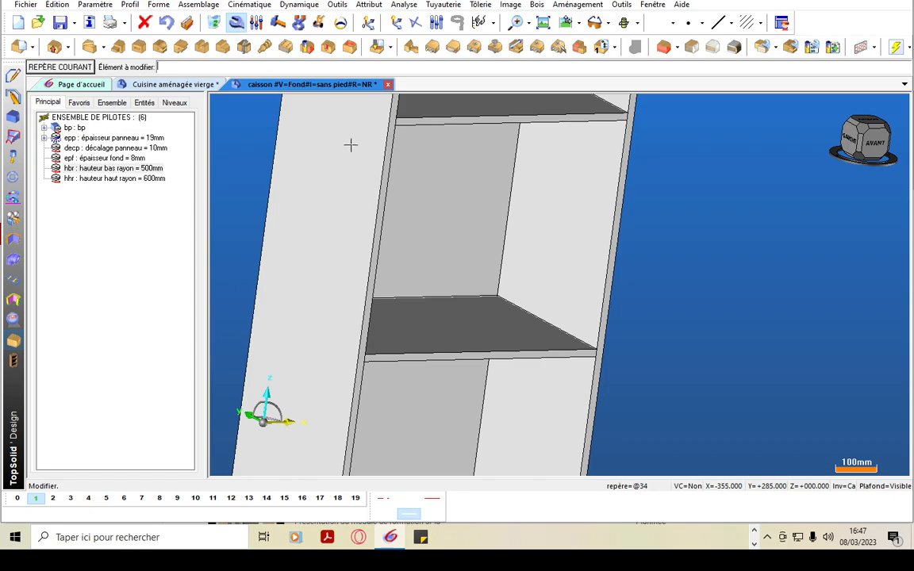
{"action": "left_click", "coordinate": [464, 341]}
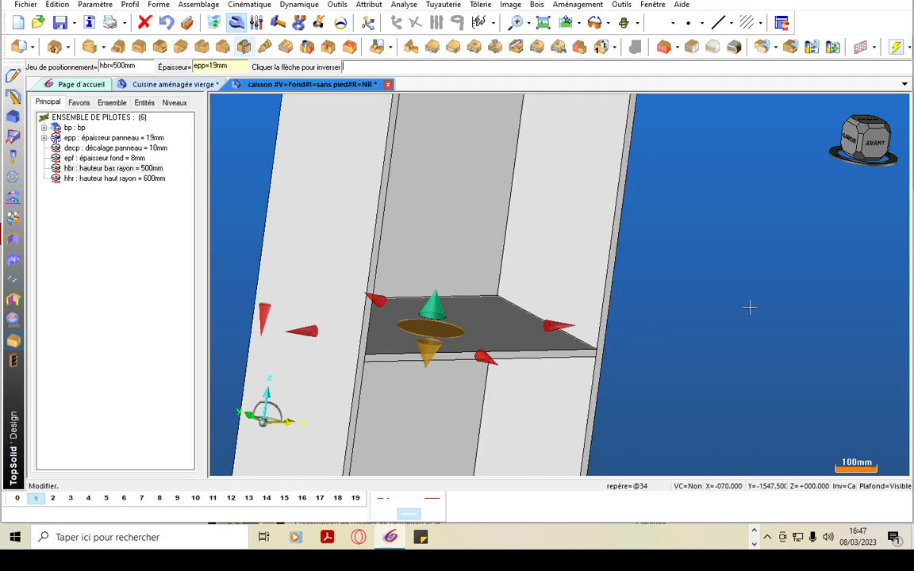
{"action": "middle_click_drag", "start_coordinate": [740, 326], "coordinate": [693, 326]}
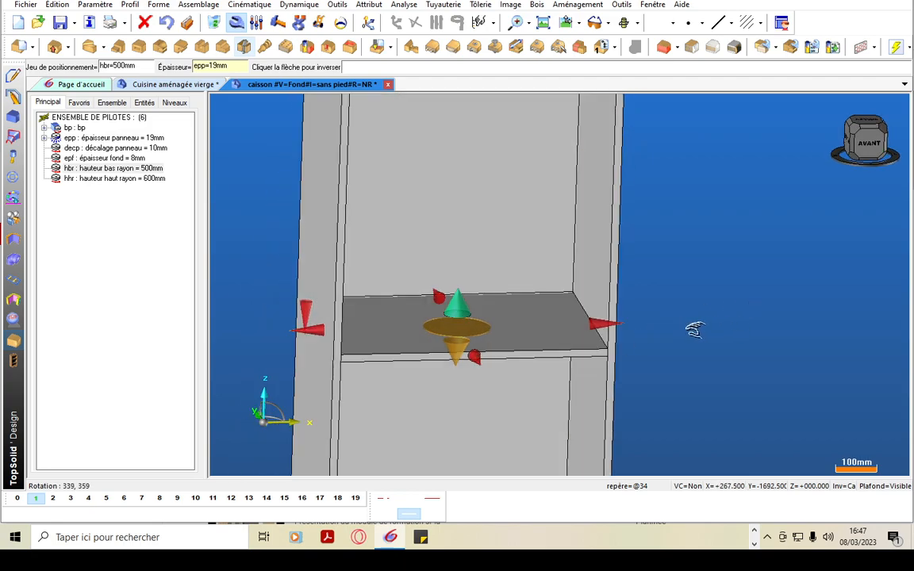
{"action": "left_click", "coordinate": [144, 22]}
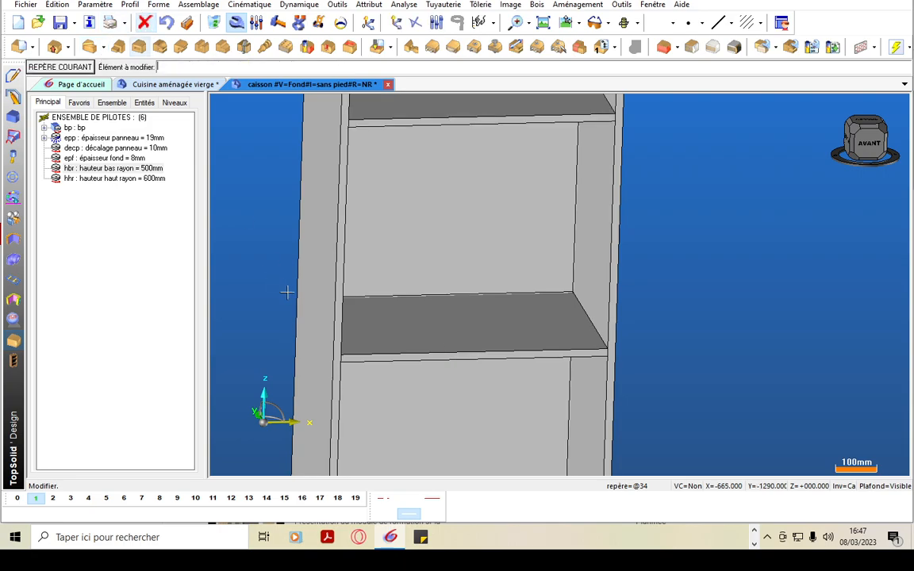
- Switch the cabinet to a different display mode and view the two shelves
{"action": "scroll", "coordinate": [528, 261], "scroll_direction": "down", "scroll_amount": 2}
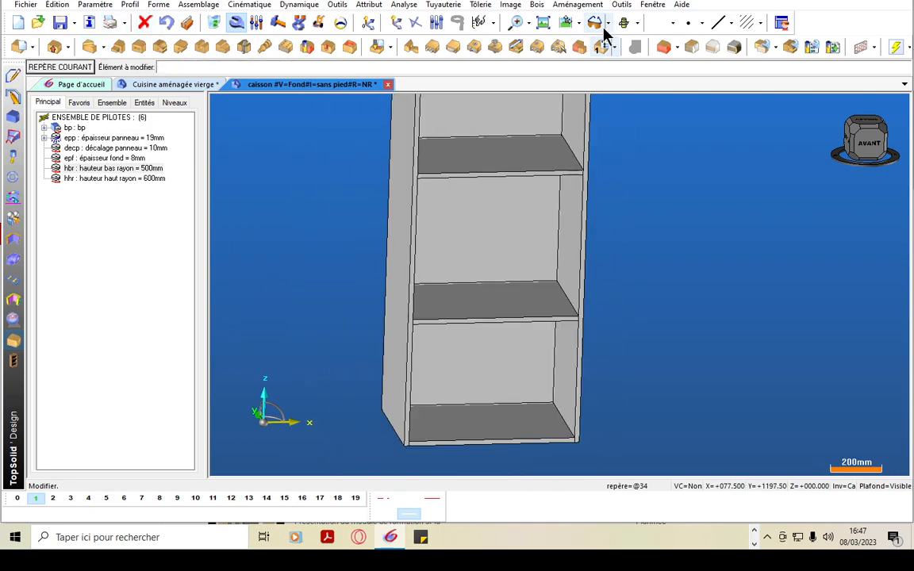
{"action": "left_click", "coordinate": [637, 25]}
{"action": "left_click", "coordinate": [638, 139]}
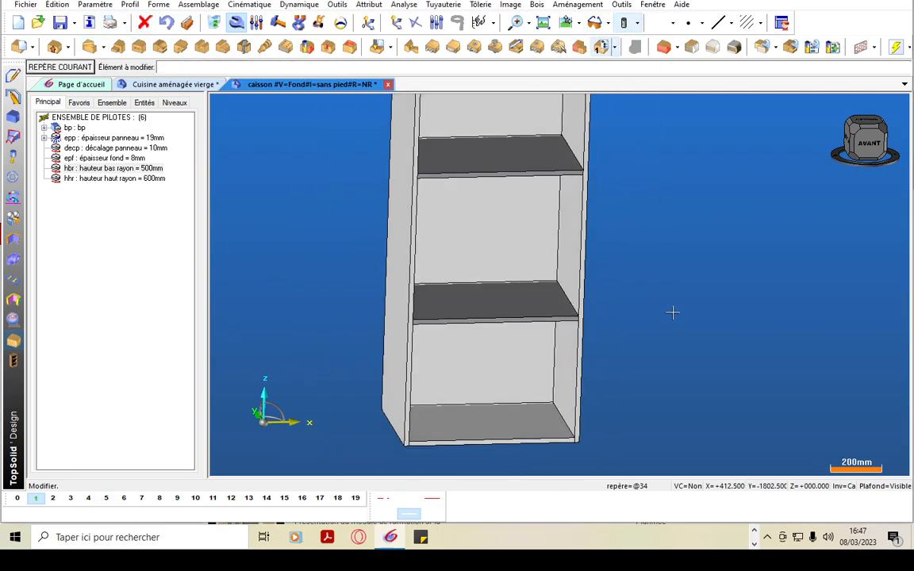
{"action": "scroll", "coordinate": [632, 422], "scroll_direction": "down", "scroll_amount": 1}
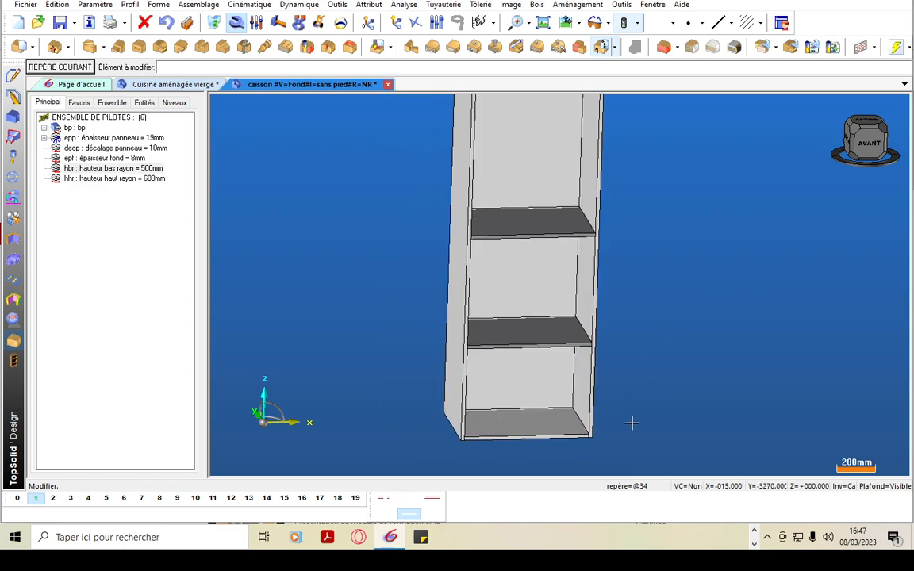
- Define the two shelves as parts of the main assembly with the designation "rayon"
{"action": "left_click", "coordinate": [117, 104]}
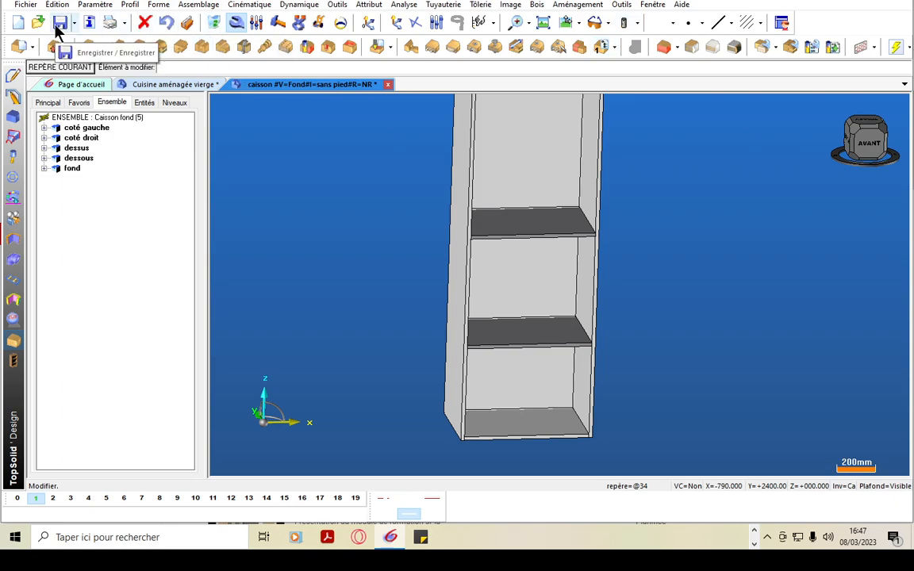
{"action": "left_click", "coordinate": [17, 48]}
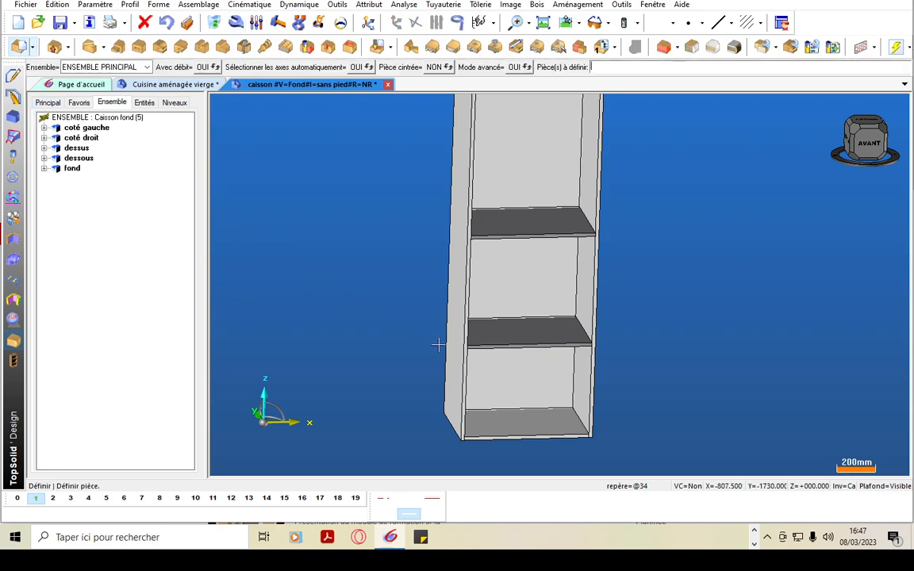
{"action": "left_click", "coordinate": [497, 346]}
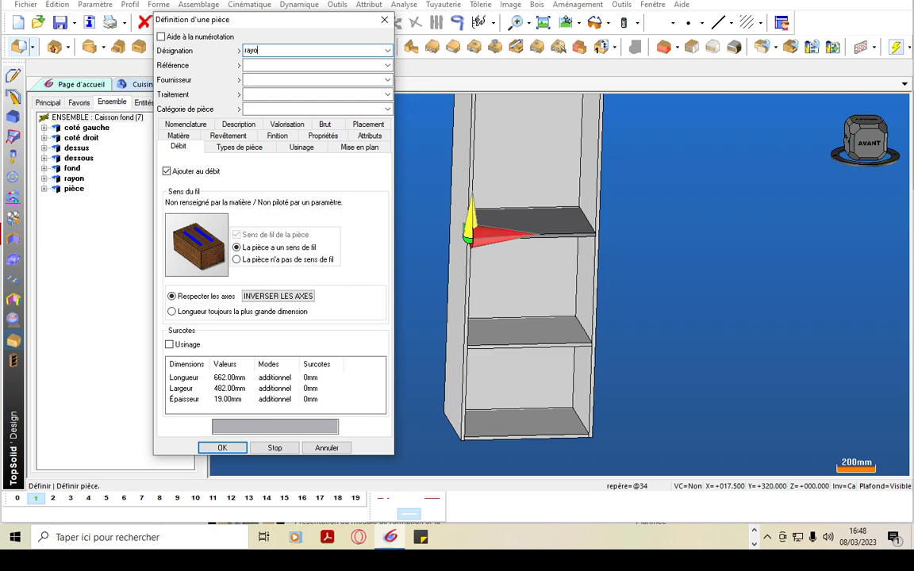
- Assign the material Blanc from the Couleurs category to the upper shelf part and validate its definition
{"action": "left_click", "coordinate": [178, 135]}
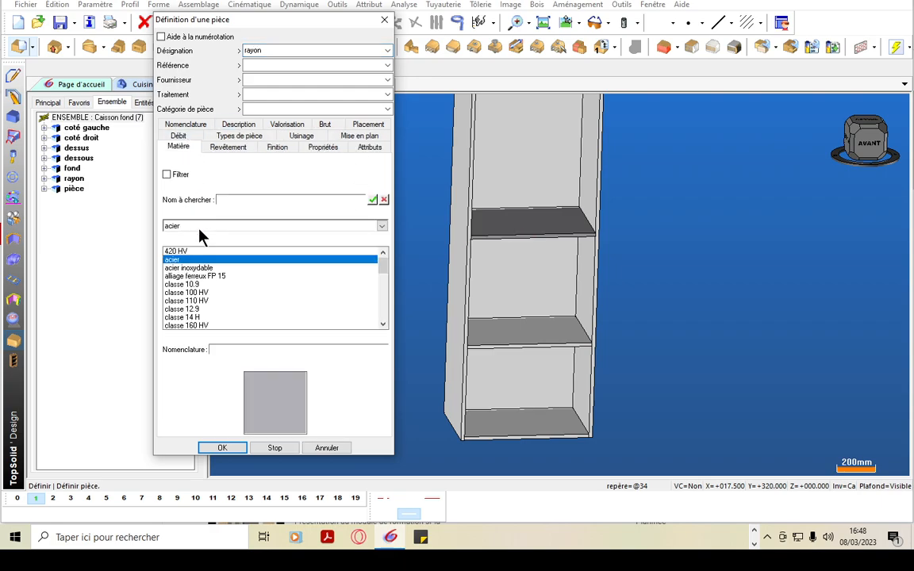
{"action": "left_click", "coordinate": [215, 227]}
{"action": "scroll", "coordinate": [234, 401], "scroll_direction": "down", "scroll_amount": 6}
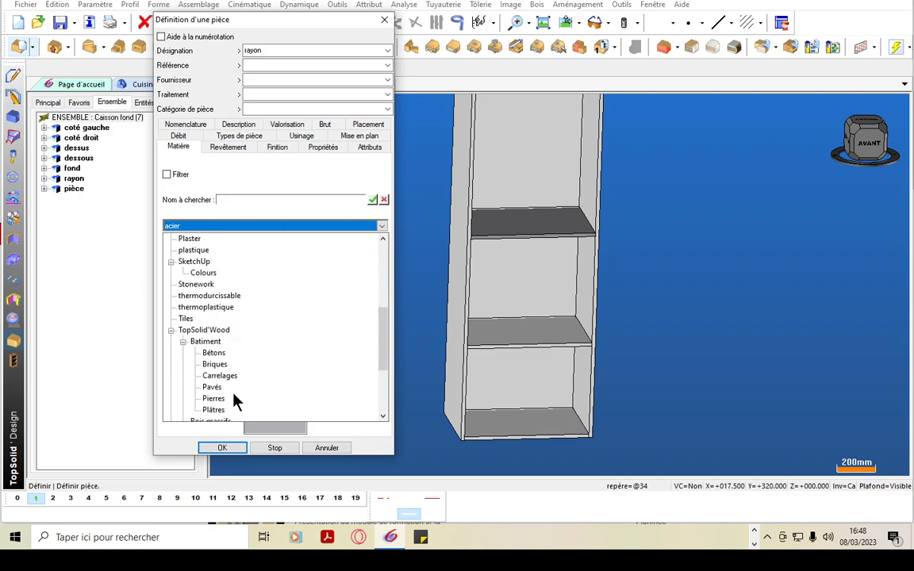
{"action": "scroll", "coordinate": [233, 401], "scroll_direction": "down", "scroll_amount": 4}
{"action": "left_click", "coordinate": [225, 378]}
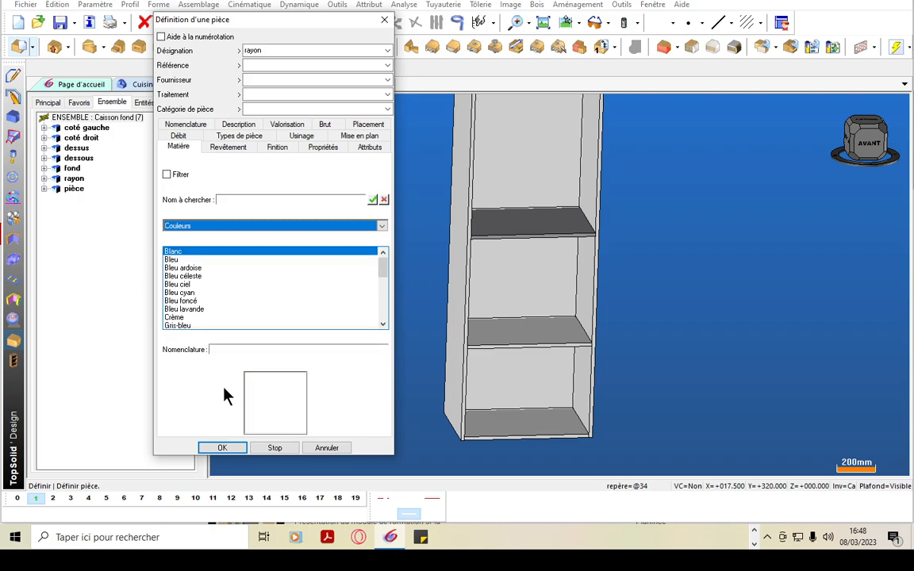
{"action": "left_click", "coordinate": [223, 448]}
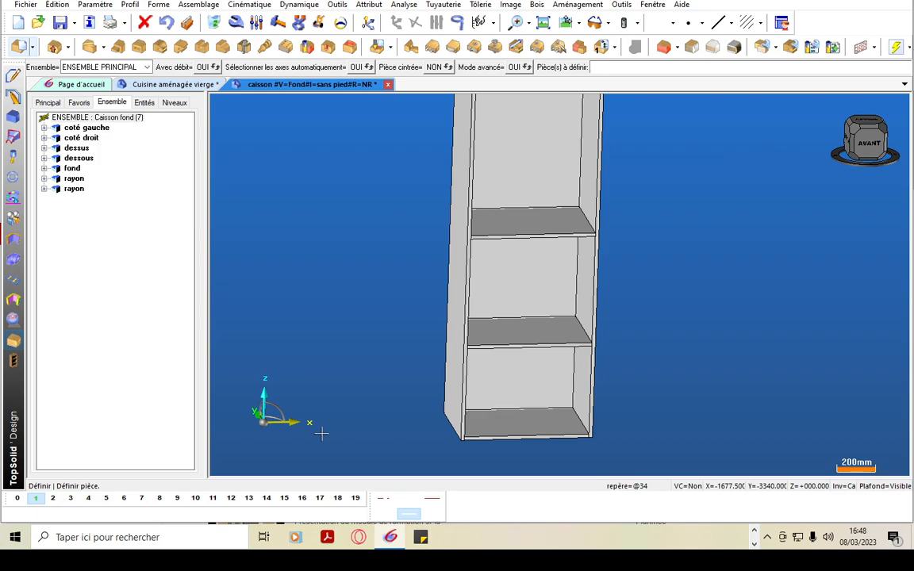
- Save the cabinet as a standard model in MON STANDARD 3D, family CUISINE, type Caisson colonne, variant Fond, version Sans pied, replacing the existing file
{"action": "scroll", "coordinate": [321, 432], "scroll_direction": "down", "scroll_amount": 3}
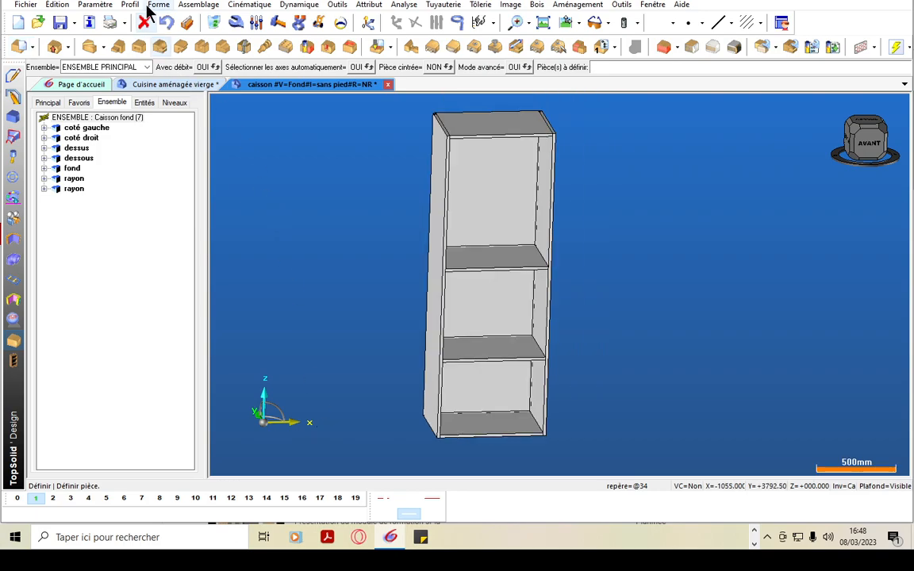
{"action": "left_click", "coordinate": [202, 6]}
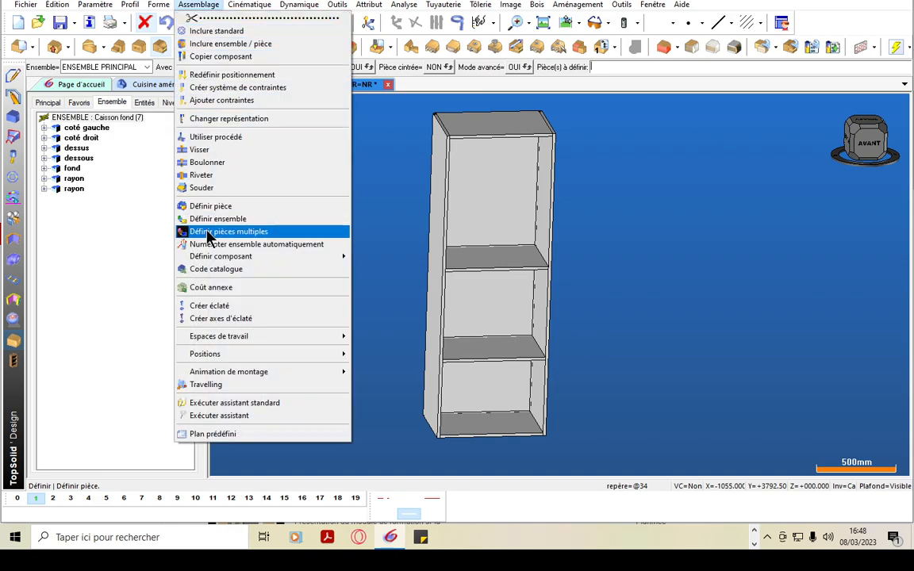
{"action": "mouse_move", "coordinate": [214, 262]}
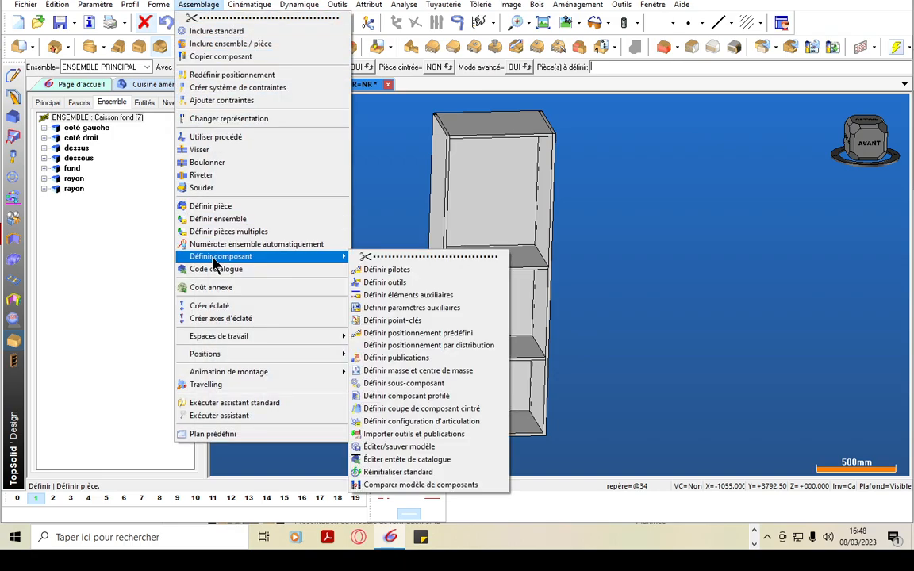
{"action": "left_click", "coordinate": [385, 446]}
{"action": "left_click", "coordinate": [184, 71]}
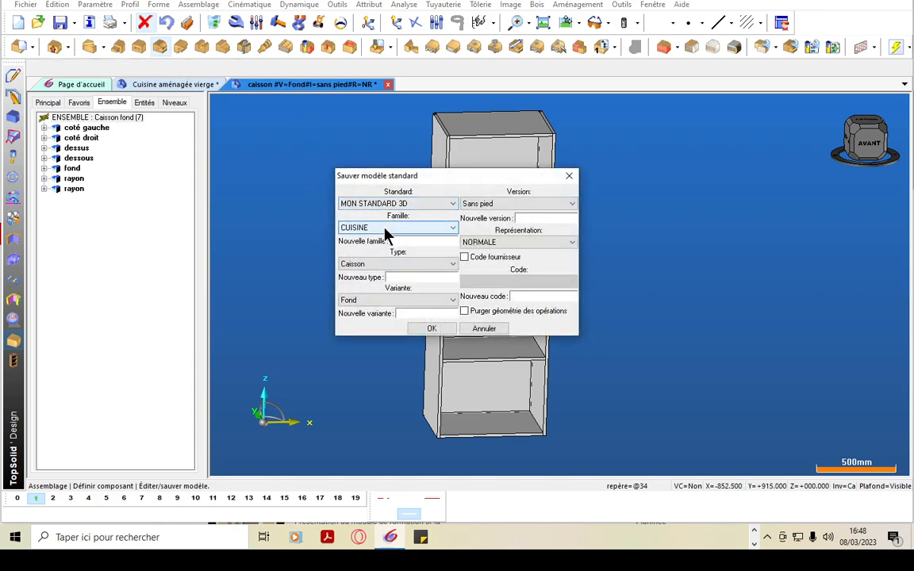
{"action": "left_click", "coordinate": [370, 266]}
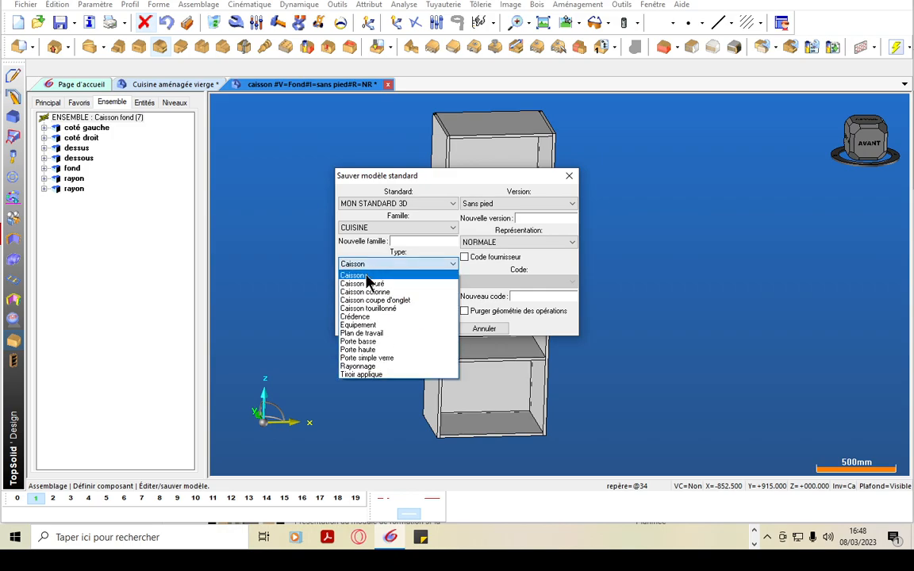
{"action": "left_click", "coordinate": [370, 292]}
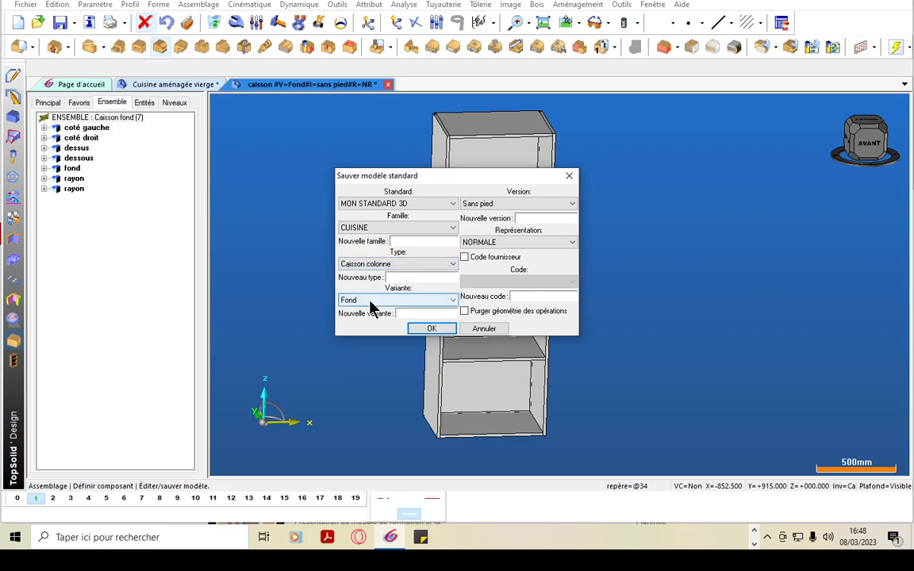
{"action": "left_click", "coordinate": [369, 301]}
{"action": "left_click", "coordinate": [369, 310]}
{"action": "left_click", "coordinate": [432, 328]}
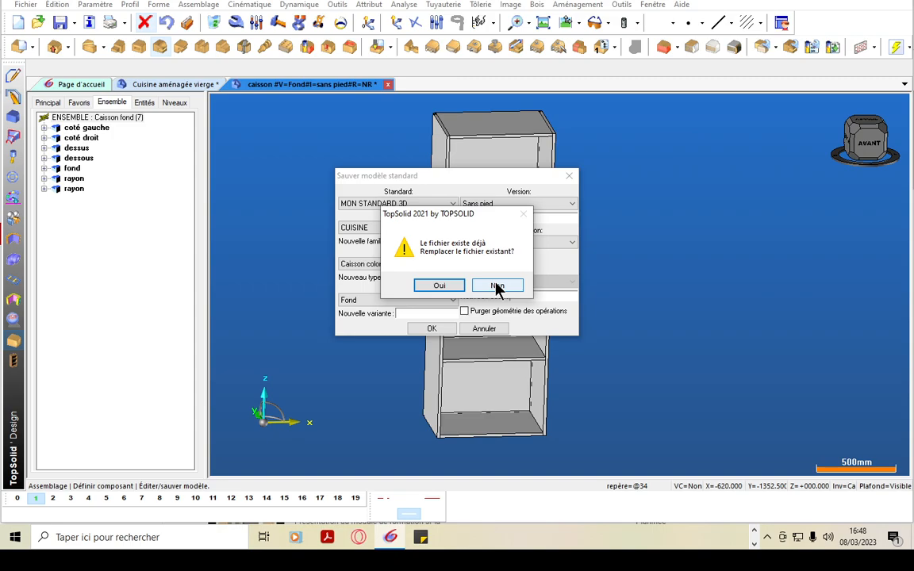
{"action": "left_click", "coordinate": [454, 287]}
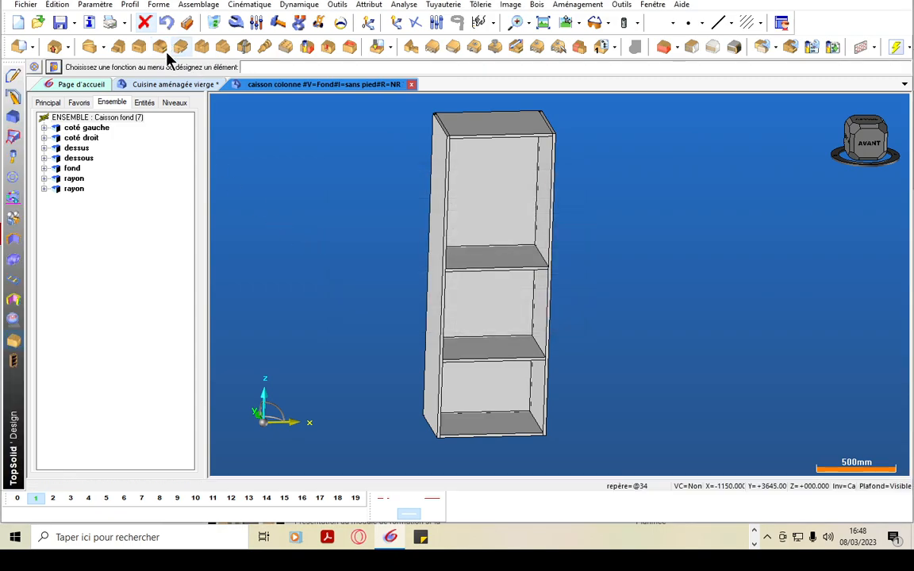
- In the Cuisine aménagée vierge document, include the standard component Caisson colonne, variant Fond, version Sans pied, from the CUISINE family
{"action": "left_click", "coordinate": [166, 86]}
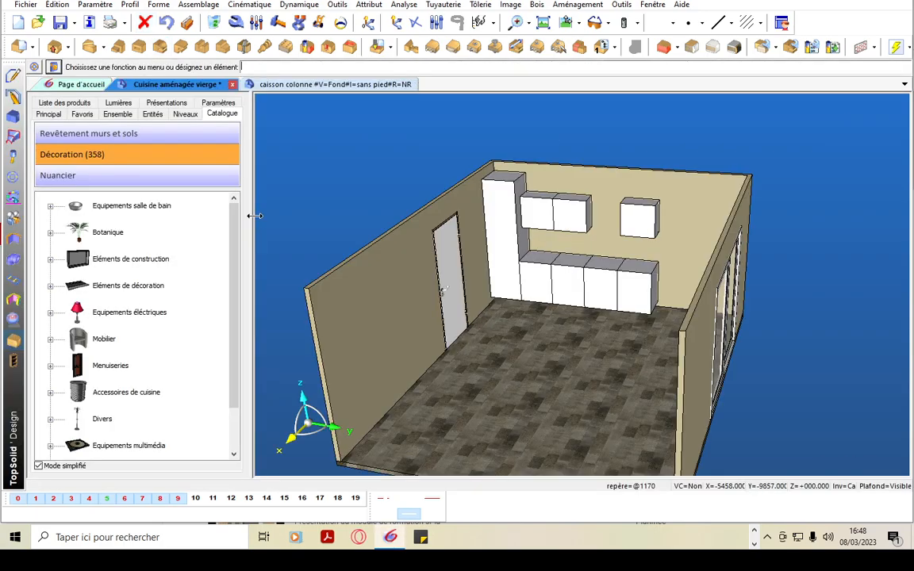
{"action": "left_click", "coordinate": [205, 5]}
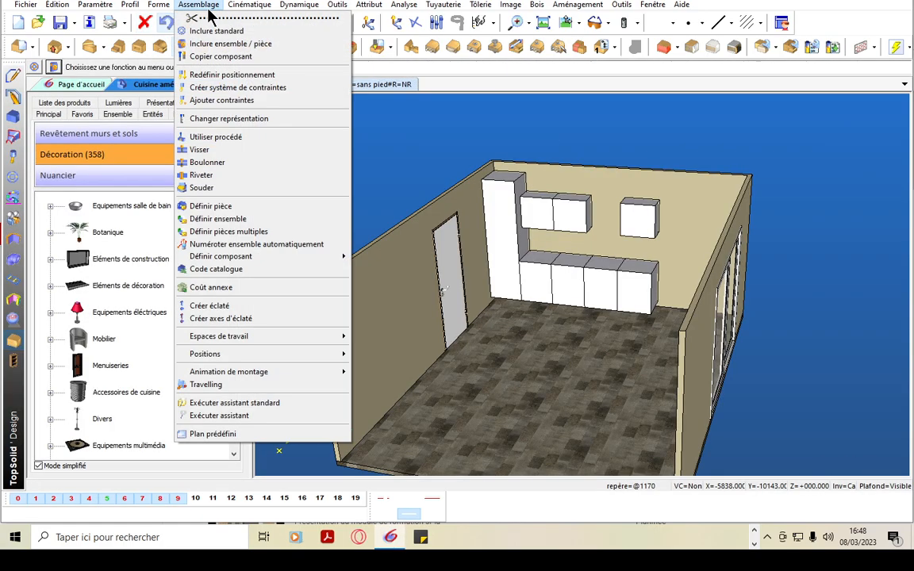
{"action": "left_click", "coordinate": [211, 33]}
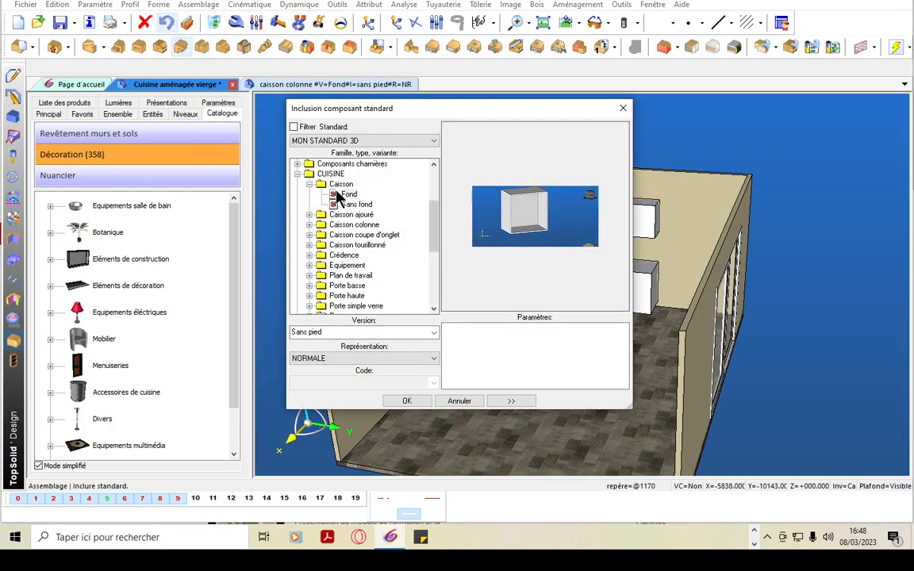
{"action": "left_click", "coordinate": [310, 184]}
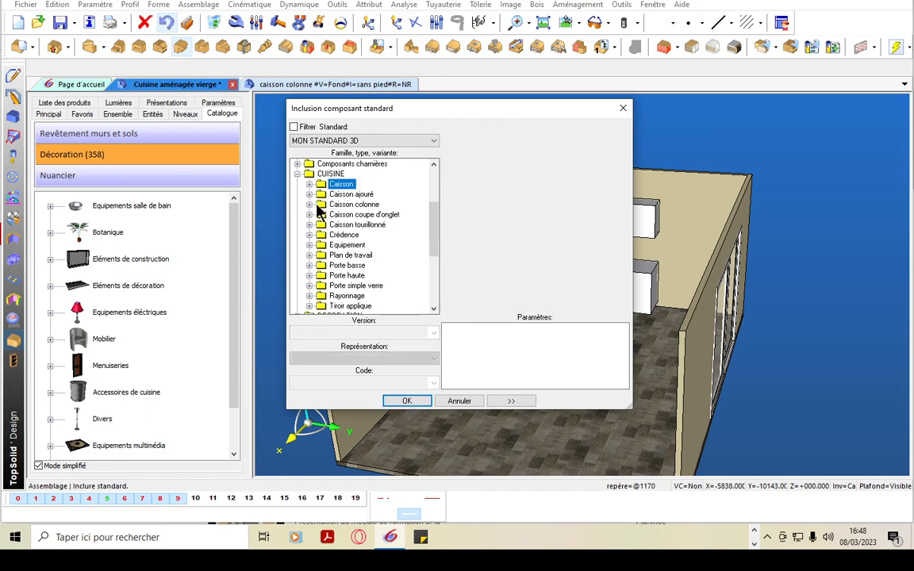
{"action": "left_click", "coordinate": [310, 204]}
{"action": "left_click", "coordinate": [348, 215]}
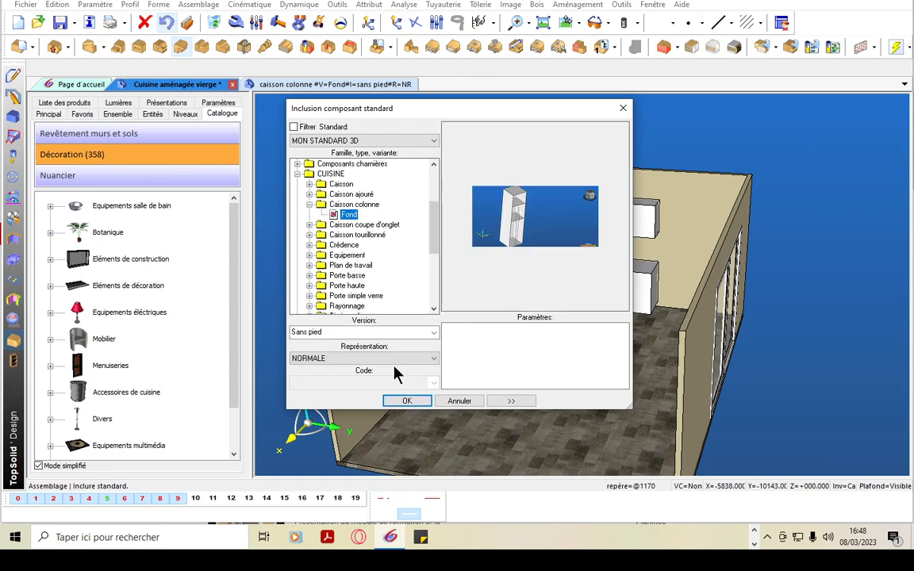
{"action": "left_click", "coordinate": [405, 401]}
- Position the column cabinet inside the tall block beside the door using the mode À L'INTÉRIEUR D'UN BLOC
{"action": "left_click", "coordinate": [133, 69]}
{"action": "left_click", "coordinate": [114, 83]}
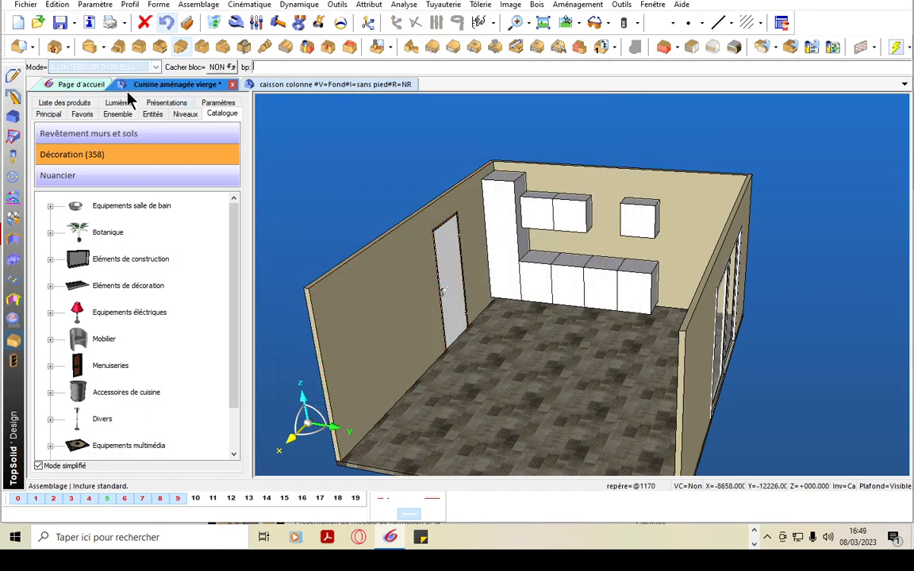
{"action": "left_click", "coordinate": [502, 259]}
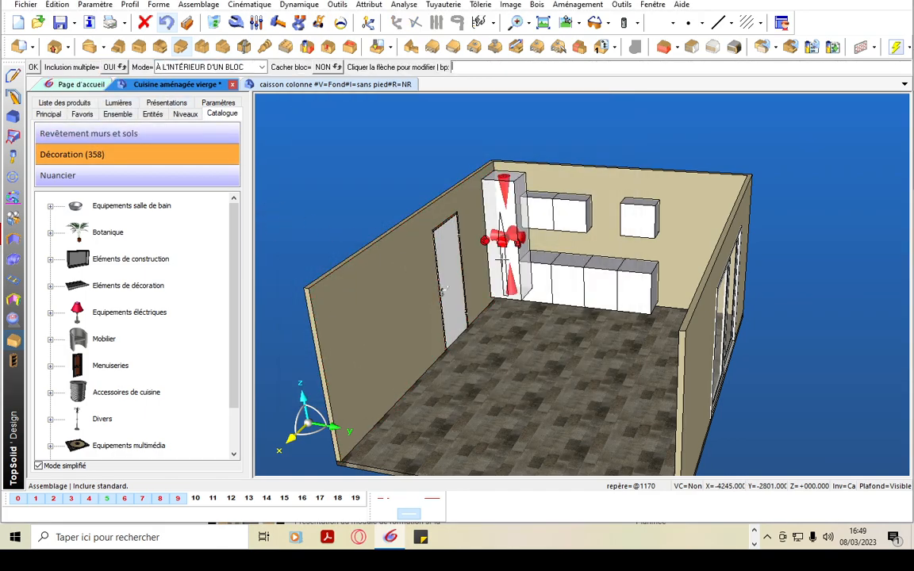
{"action": "key", "text": "Return"}
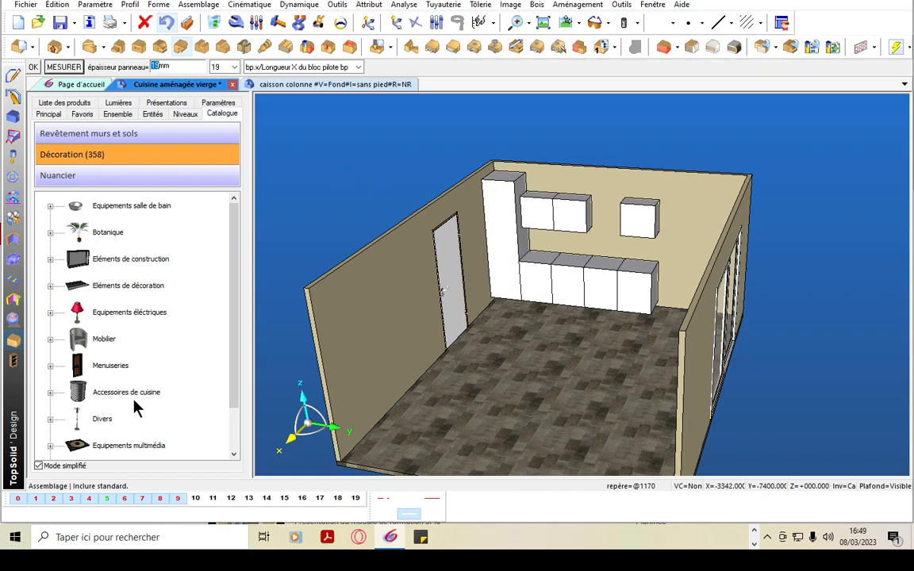
- Accept panel thickness 19 mm, panel offset 10 mm, back thickness 8 mm, lower shelf height 500 mm and upper shelf height 600 mm for the cabinet
{"action": "left_click", "coordinate": [52, 498]}
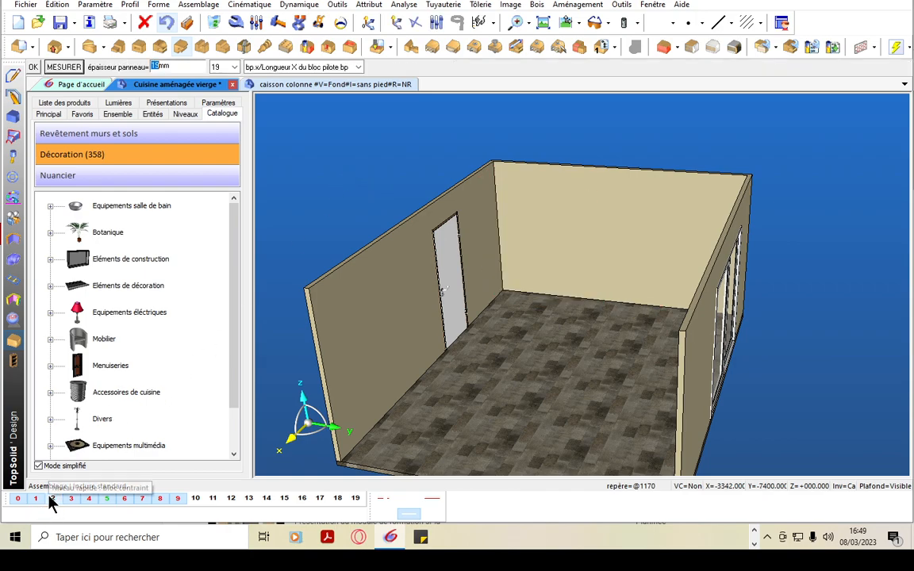
{"action": "left_click", "coordinate": [52, 499]}
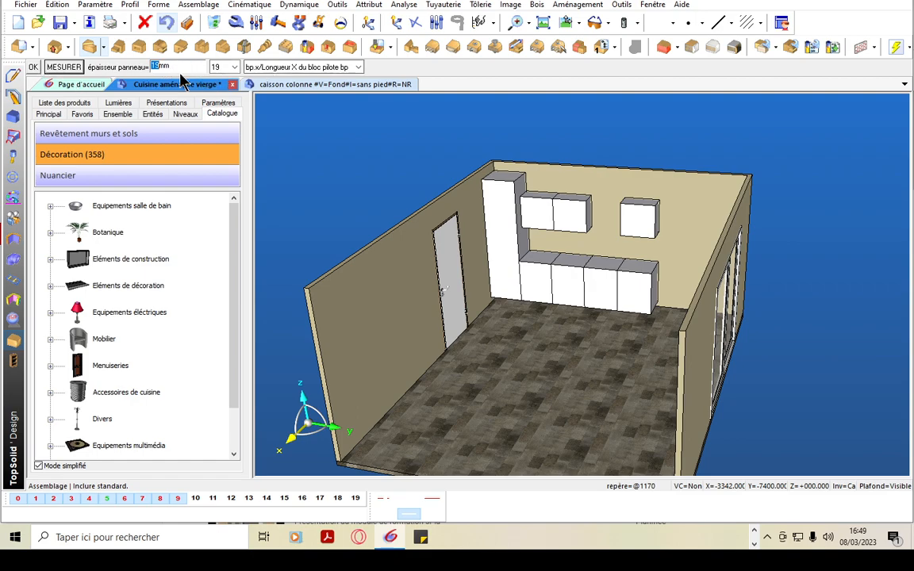
{"action": "left_click", "coordinate": [235, 68]}
{"action": "left_click", "coordinate": [215, 89]}
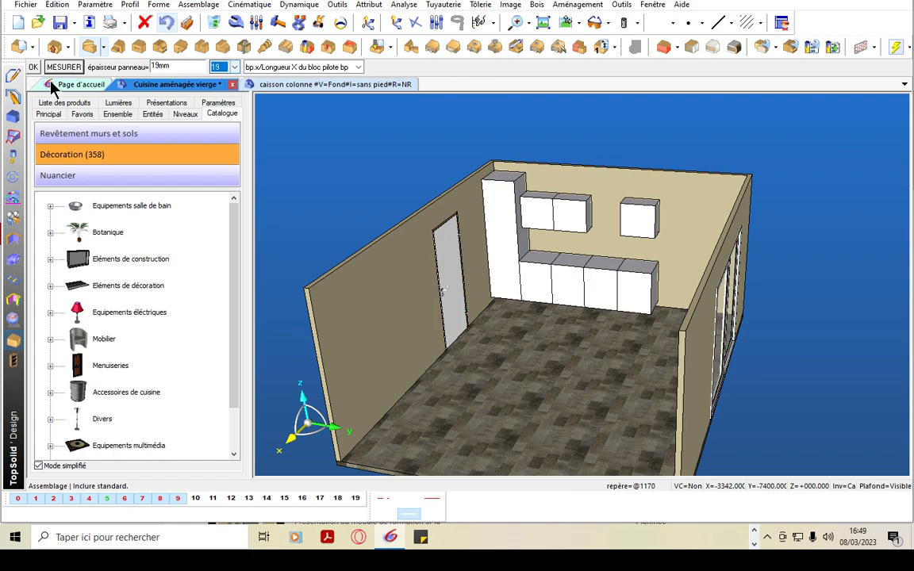
{"action": "left_click", "coordinate": [33, 68]}
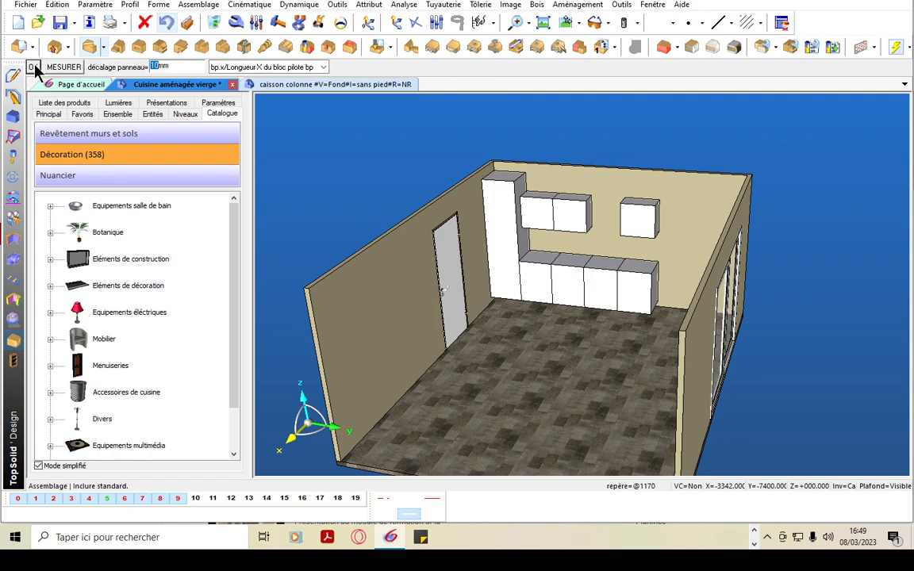
{"action": "left_click", "coordinate": [34, 67]}
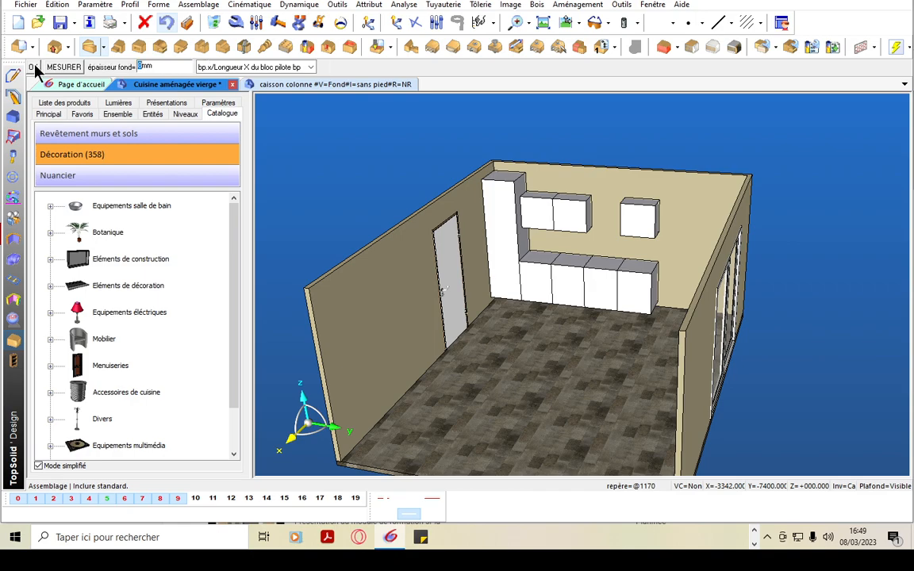
{"action": "left_click", "coordinate": [33, 67]}
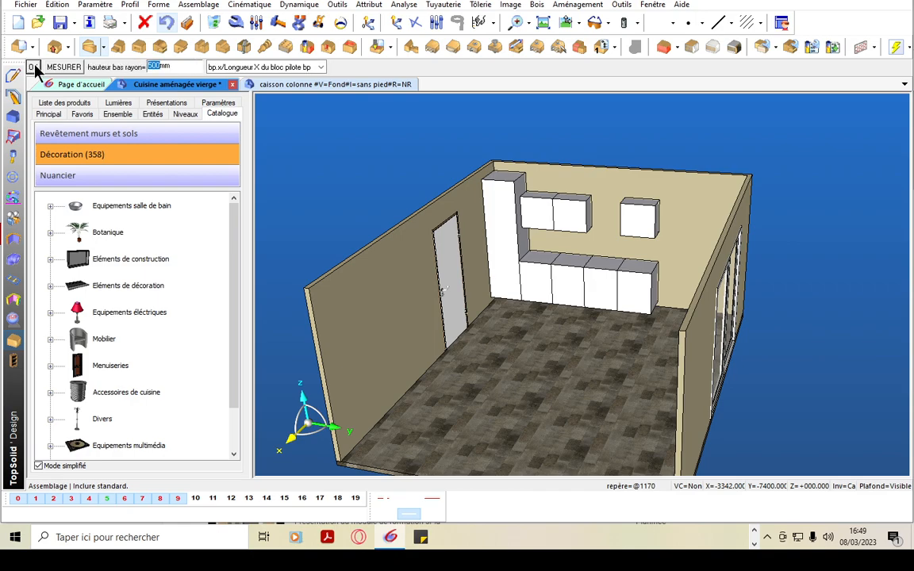
{"action": "left_click", "coordinate": [34, 67]}
{"action": "left_click", "coordinate": [33, 68]}
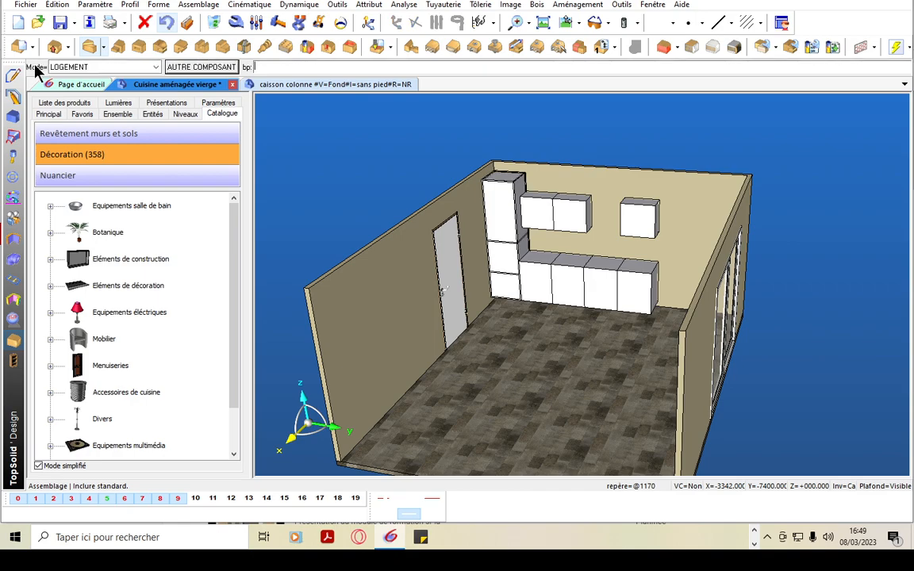
- Hide the blocks on level 2 and open the placed Caisson fond for editing with its Pilotes expanded
{"action": "left_click", "coordinate": [54, 500]}
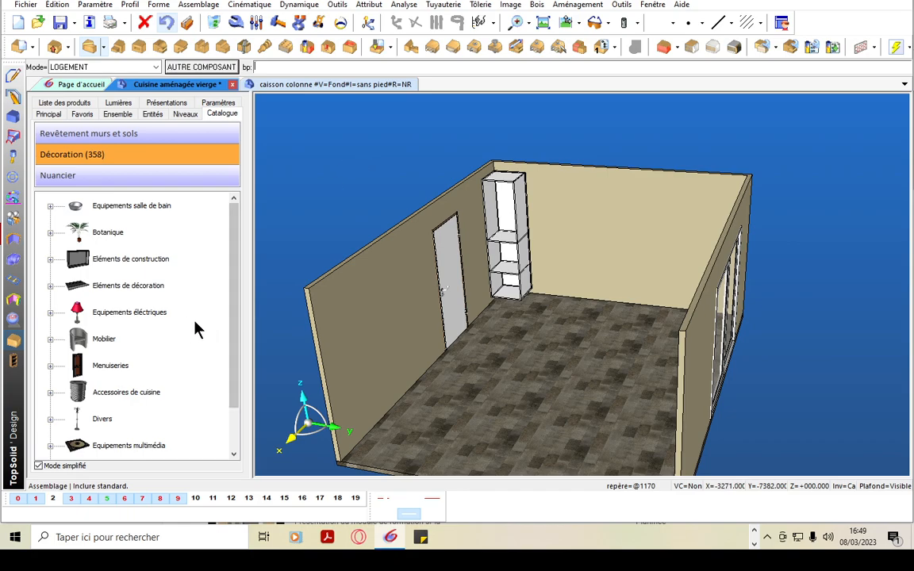
{"action": "left_click", "coordinate": [117, 114]}
{"action": "right_click", "coordinate": [132, 303]}
{"action": "left_click", "coordinate": [136, 310]}
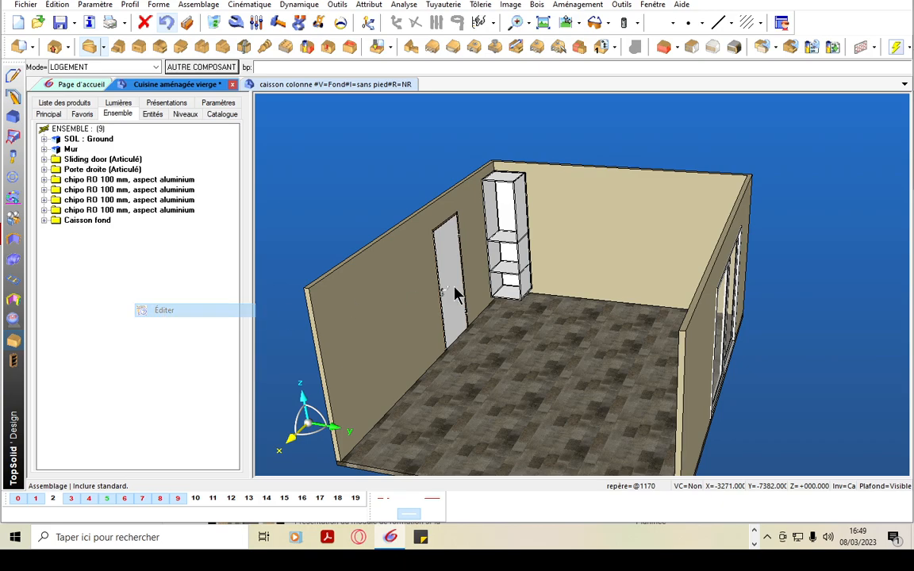
{"action": "left_click", "coordinate": [44, 209]}
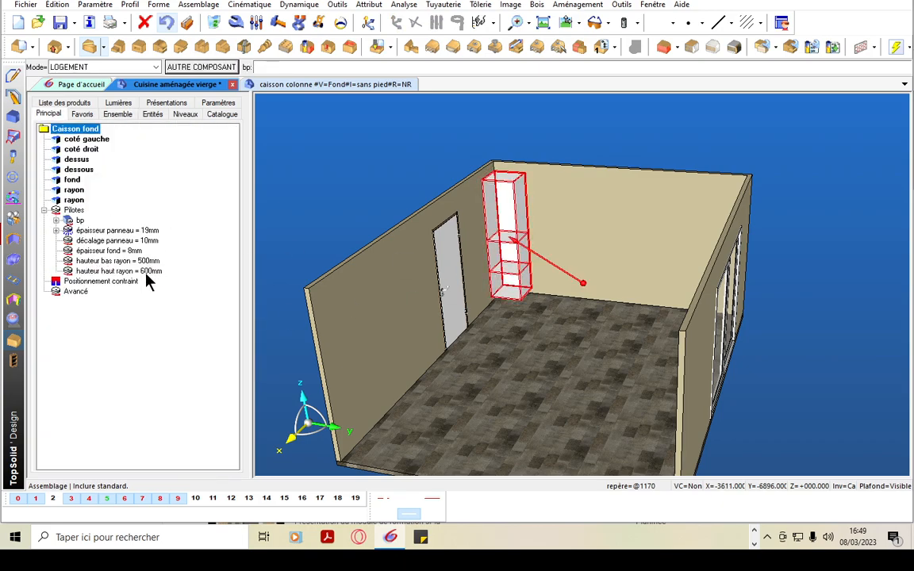
- Set the placed cabinet's upper shelf height, hauteur haut rayon, to 900 mm and its lower shelf height, hauteur bas rayon, to 800 mm
{"action": "double_click", "coordinate": [147, 271]}
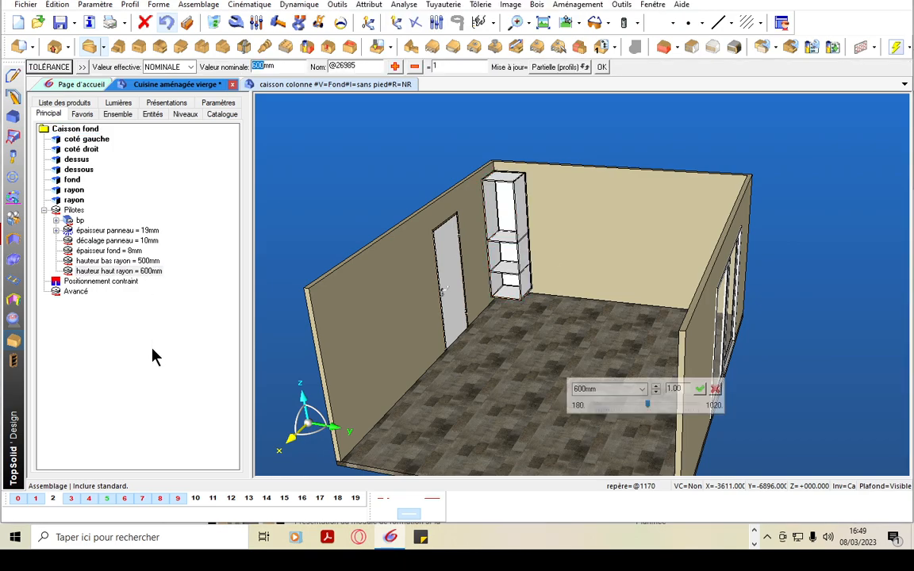
{"action": "type", "text": "900"}
{"action": "key", "text": "Return"}
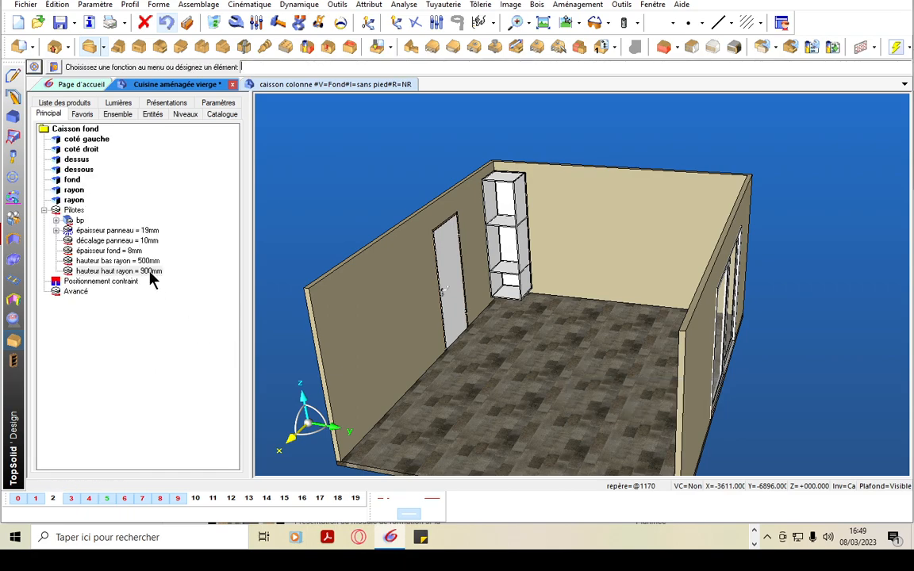
{"action": "double_click", "coordinate": [148, 262]}
{"action": "type", "text": "600mm"}
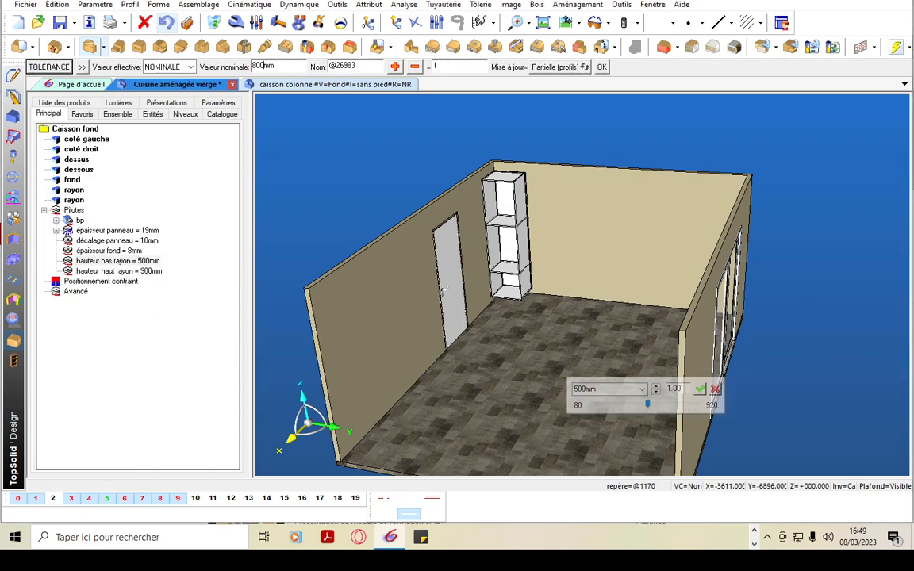
{"action": "key", "text": "Return"}
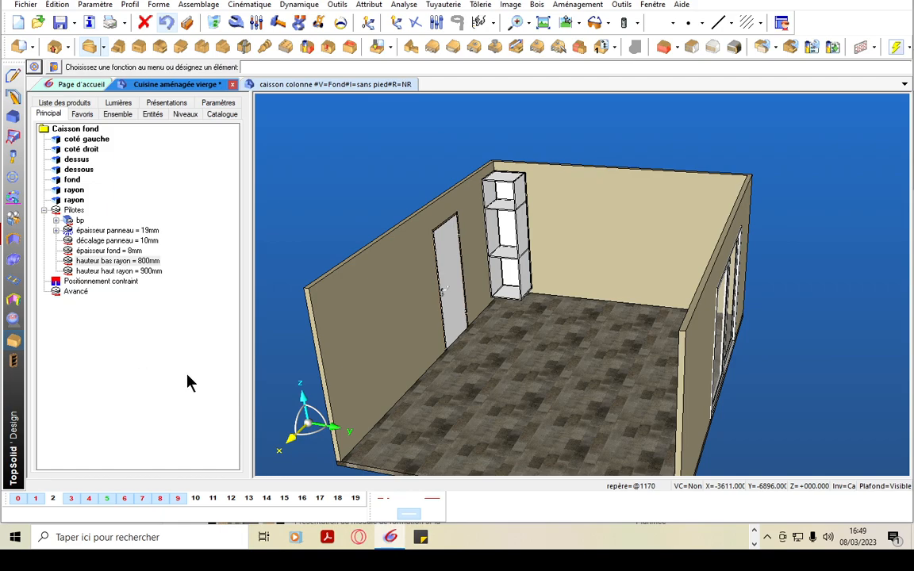